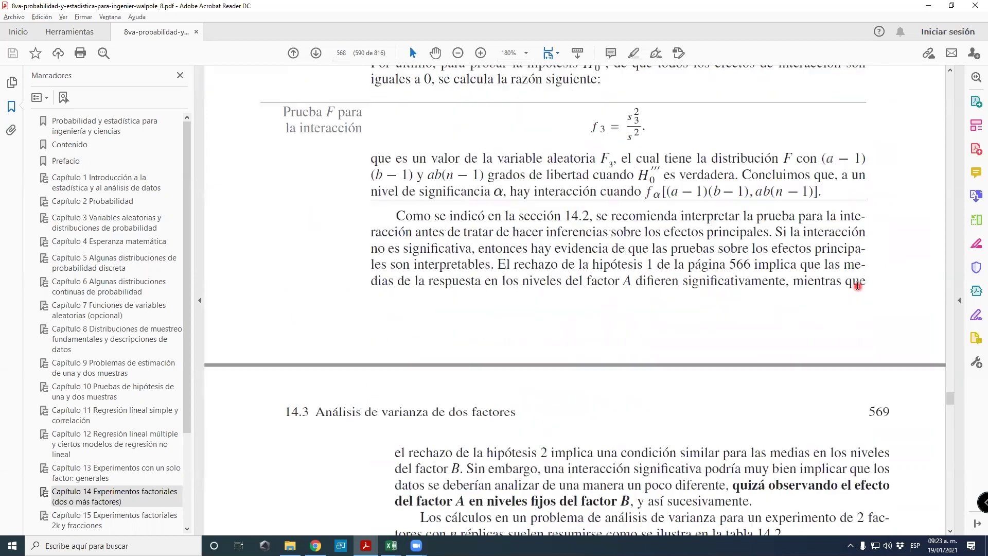
Review the two-factor analysis of variance in Tabla 14.2 and the data and solution of Ejemplo 14.1.
scroll(858, 286, "down", 1)
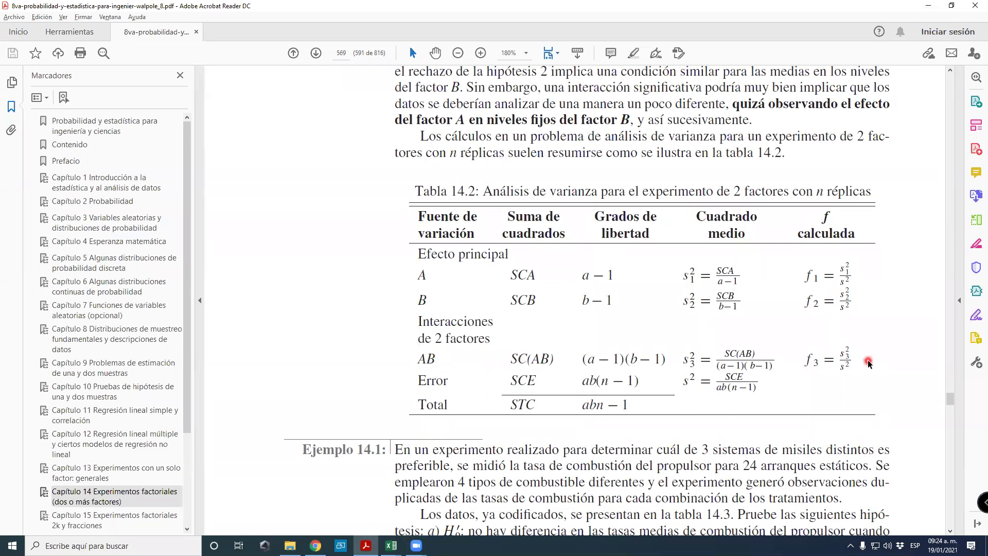
scroll(868, 363, "down", 5)
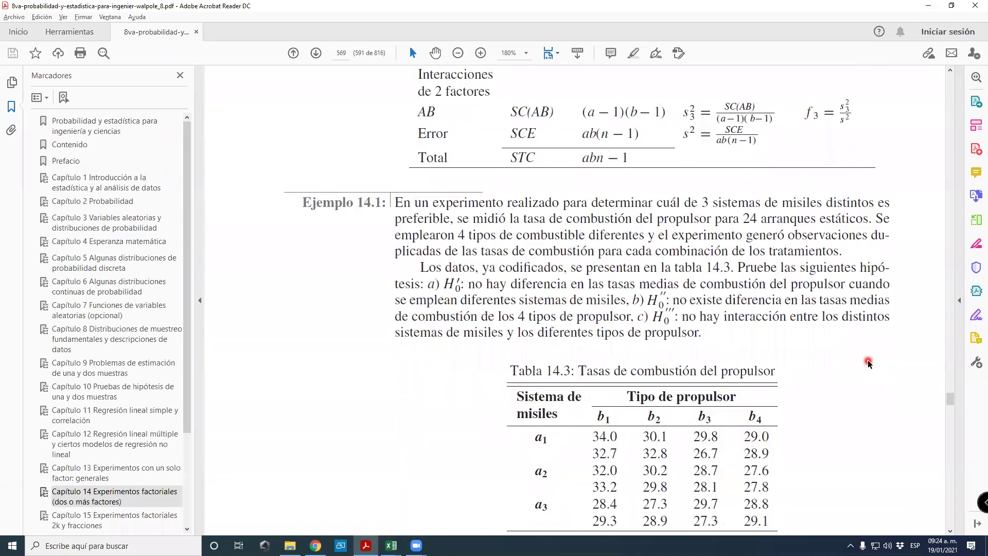
scroll(868, 363, "down", 1)
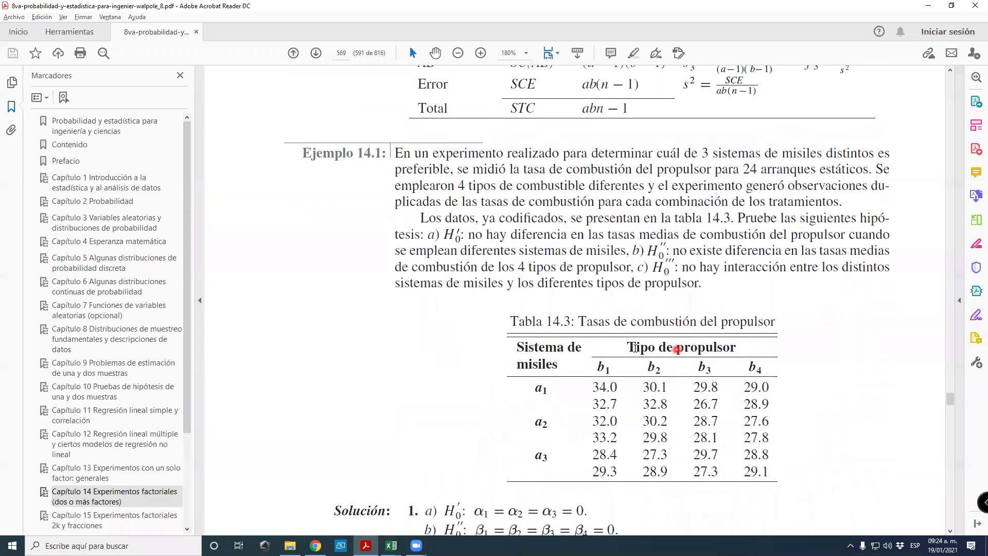
scroll(761, 363, "down", 8)
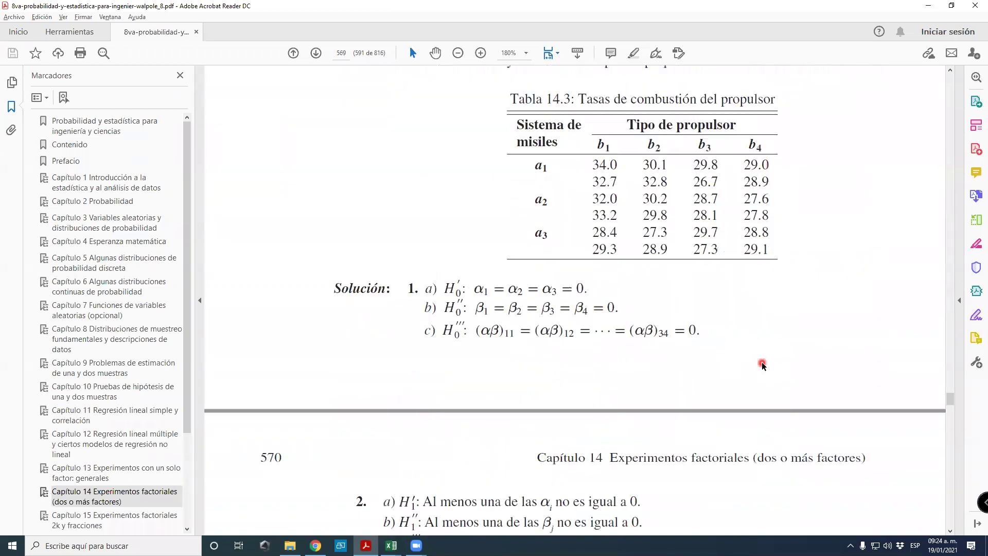
scroll(763, 364, "down", 3)
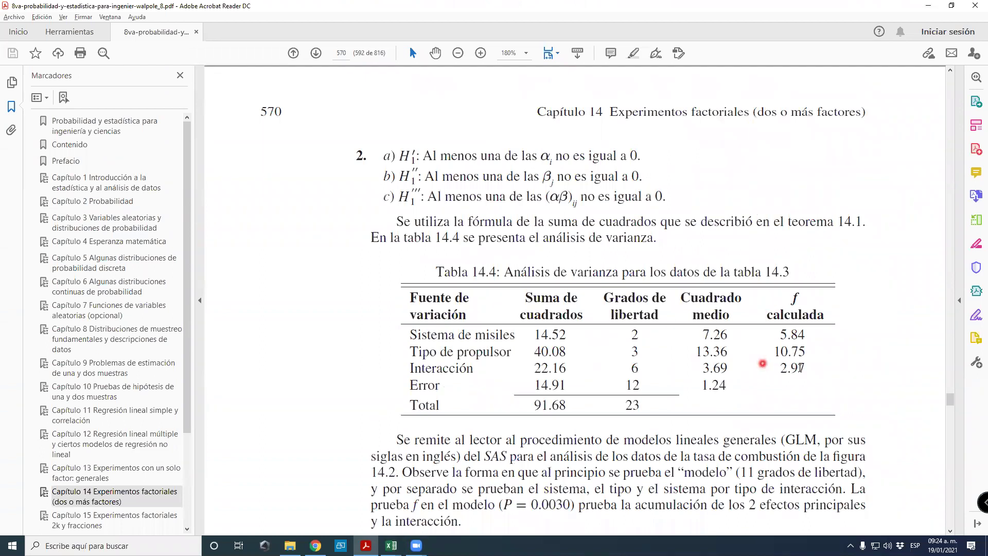
scroll(656, 365, "down", 3)
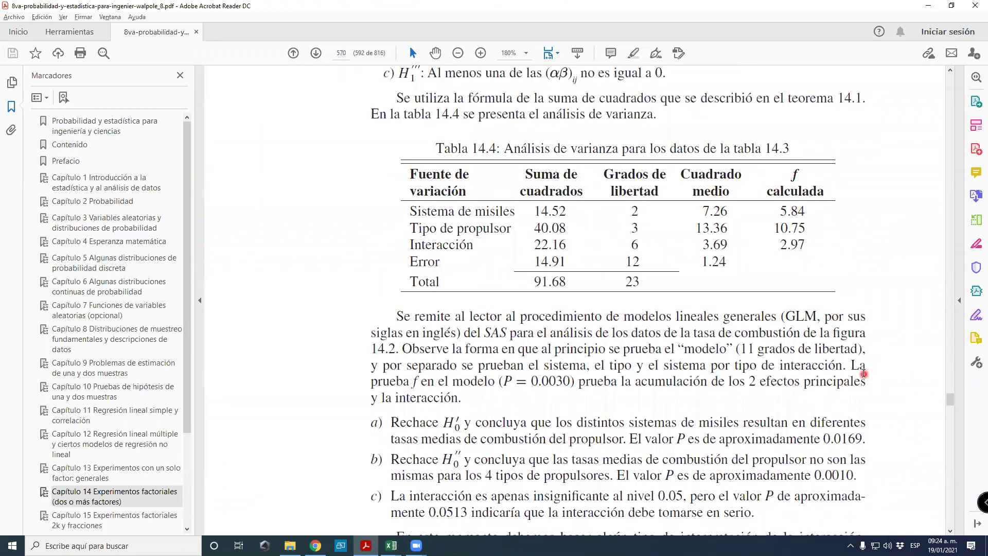
scroll(803, 309, "up", 8)
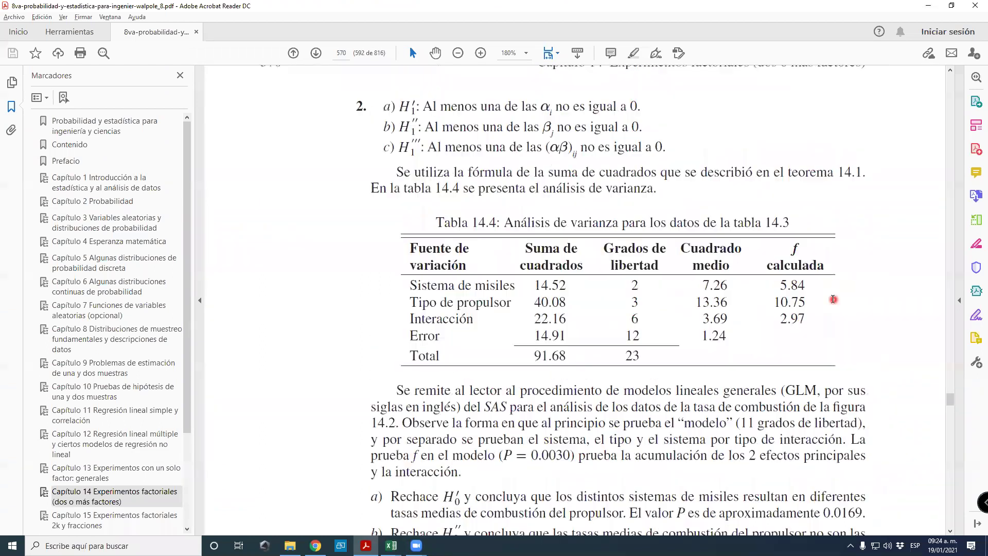
scroll(834, 301, "up", 4)
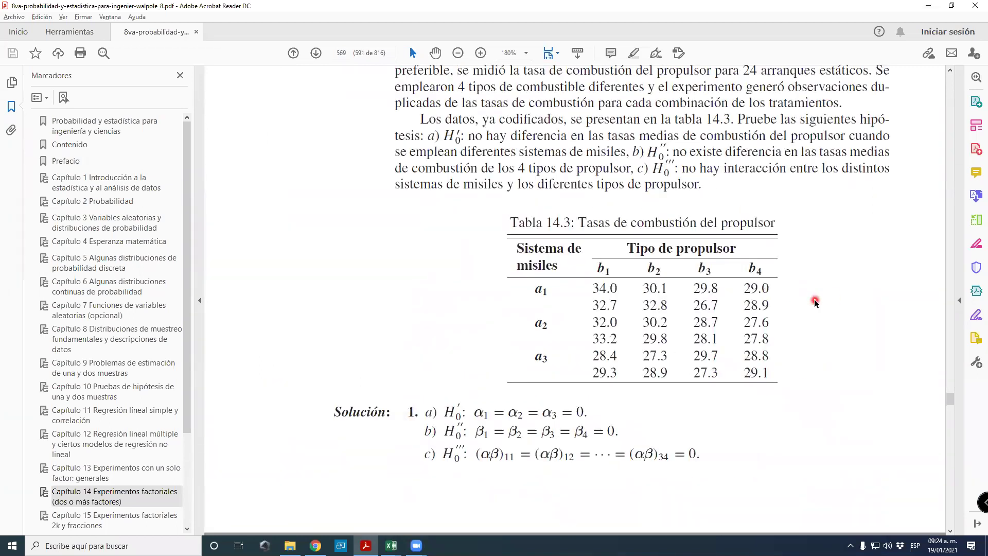
Copy the a1 to a3 data rows of Tabla 14.3 and paste them into the blank Excel workbook Libro1 at cell B3.
left_click_drag(769, 373, 535, 287)
key("ctrl+c")
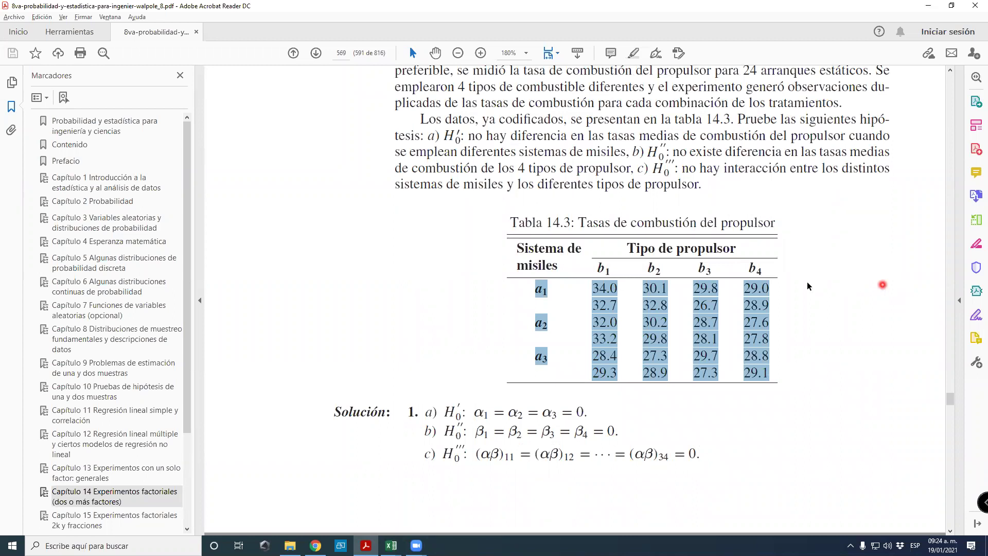
left_click(390, 546)
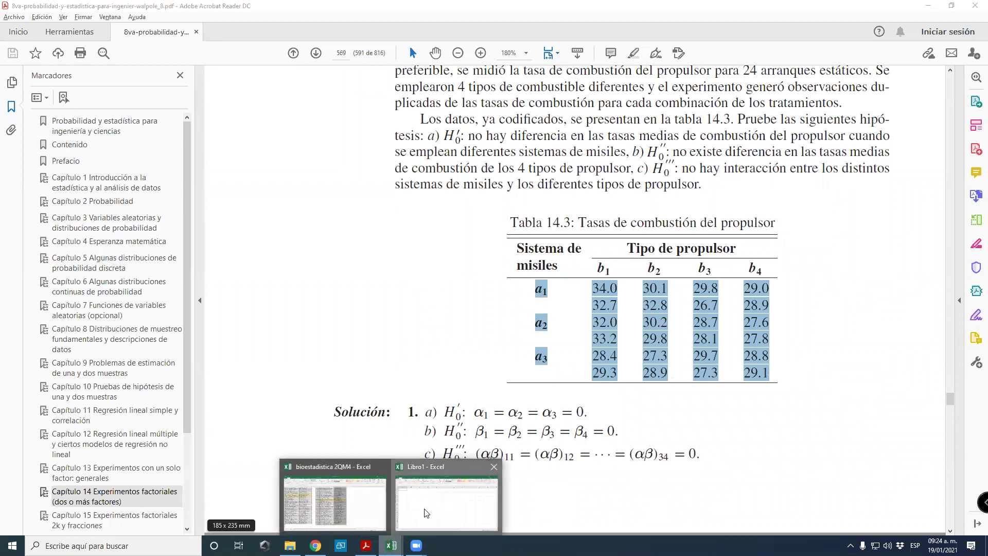
left_click(446, 507)
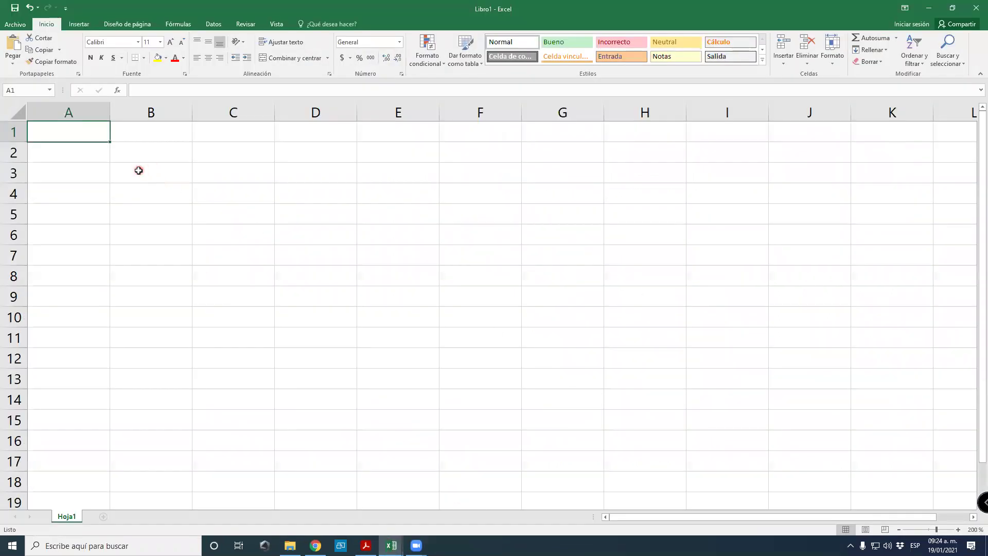
left_click(139, 170)
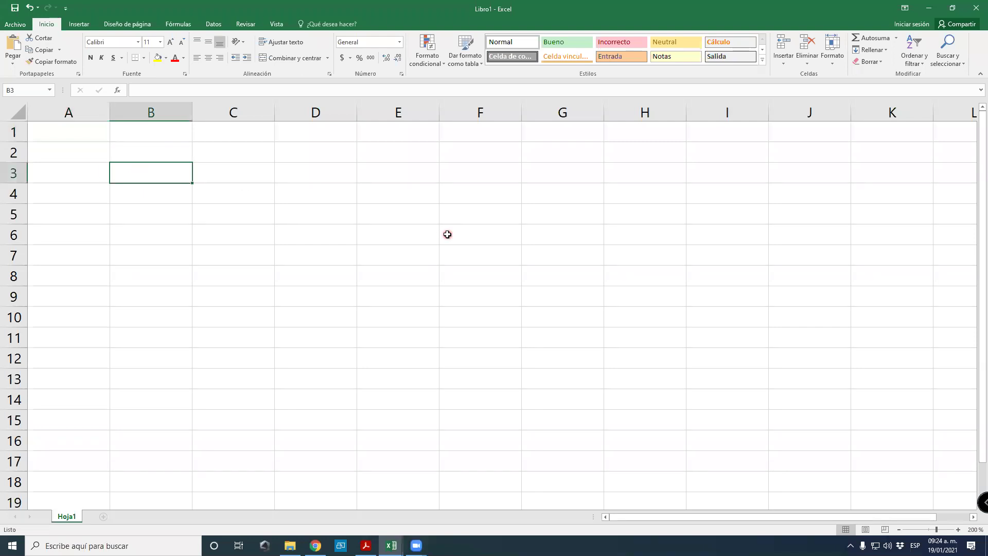
key("ctrl+v")
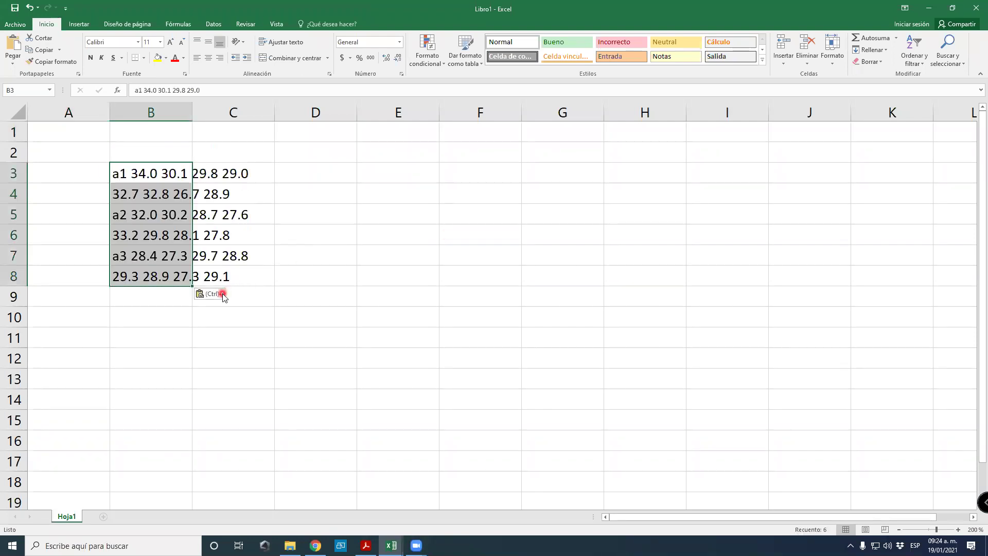
Split the pasted text into separate columns with the text import wizard, as delimited data using space as the separator.
left_click(223, 294)
left_click(237, 338)
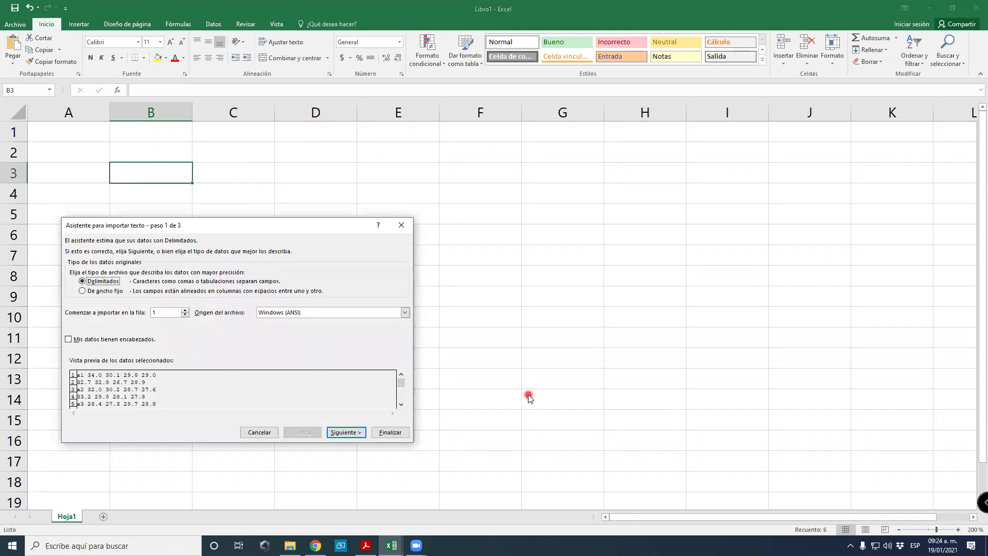
left_click(358, 434)
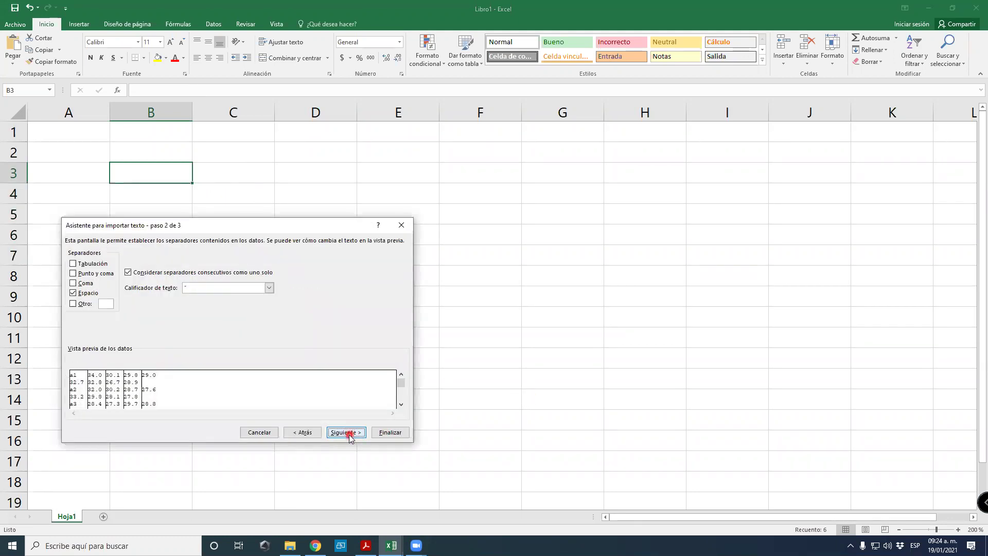
left_click(347, 432)
left_click(400, 434)
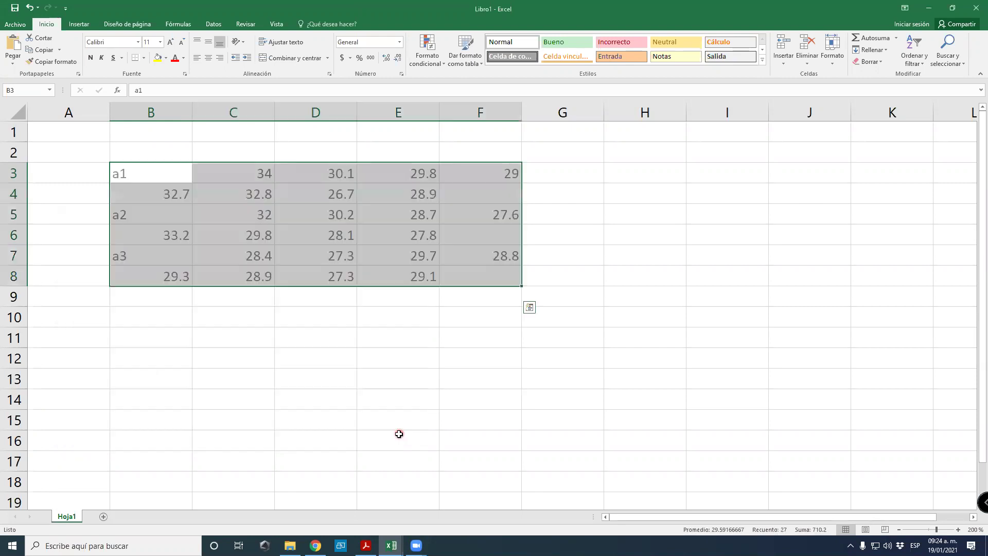
left_click(288, 300)
Move the second a1 row of values, B4:E4, one column over to C4:F4.
left_click(177, 194)
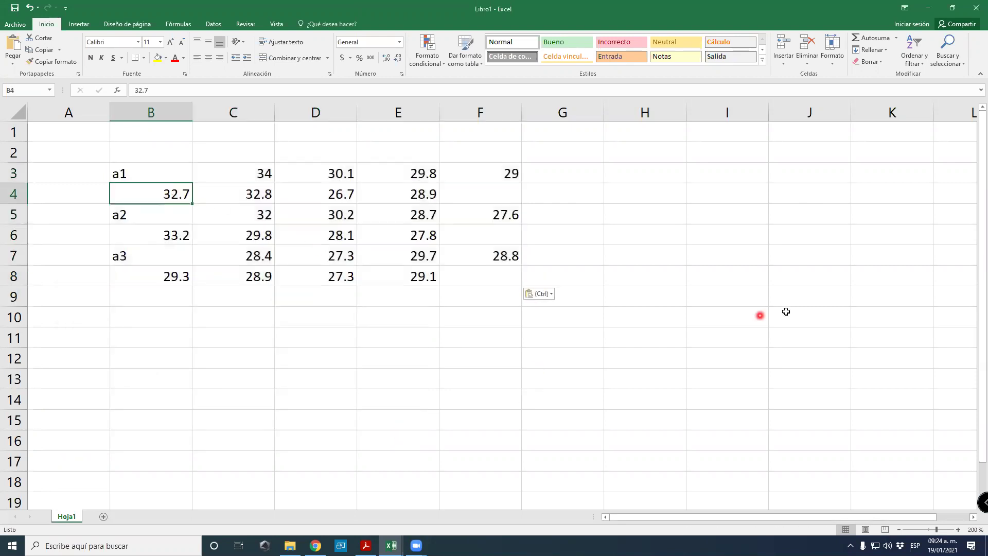
key("shift+Right")
key("shift+Right")
key("shift+Right")
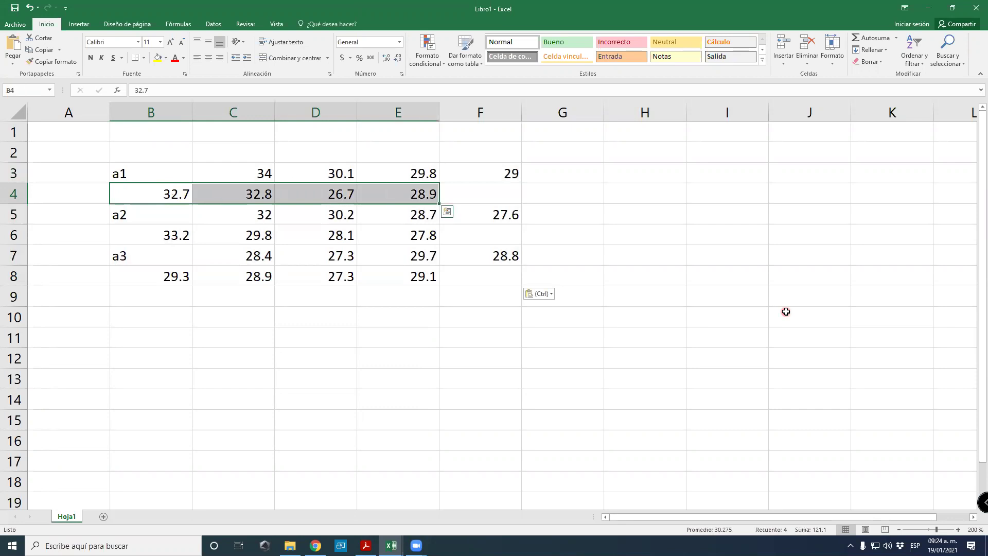
key("ctrl+c")
key("ctrl+q")
key("Right")
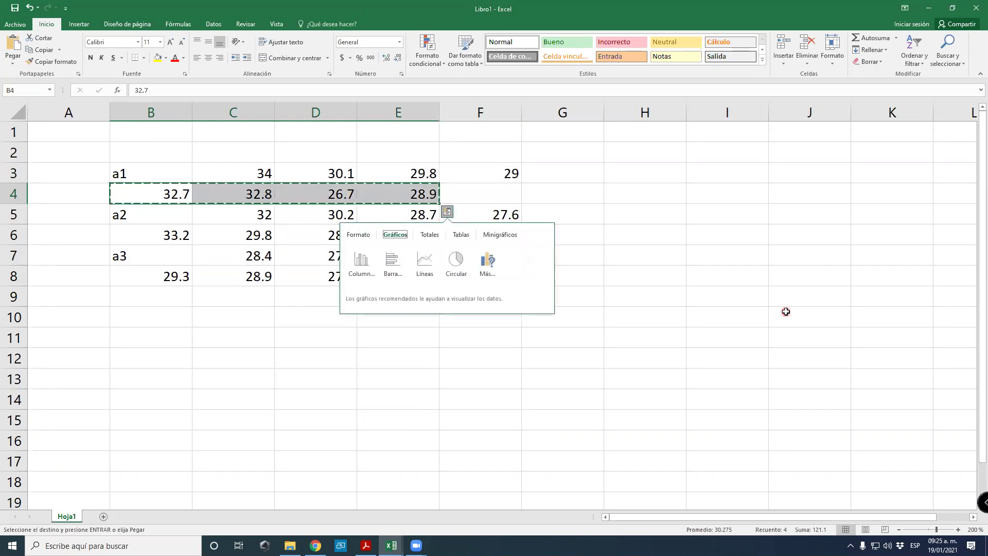
key("Escape")
key("Right")
key("ctrl+v")
Move the second a2 row of values, B6:E6, one column over to C6:F6.
key("Down")
key("Down")
key("Left")
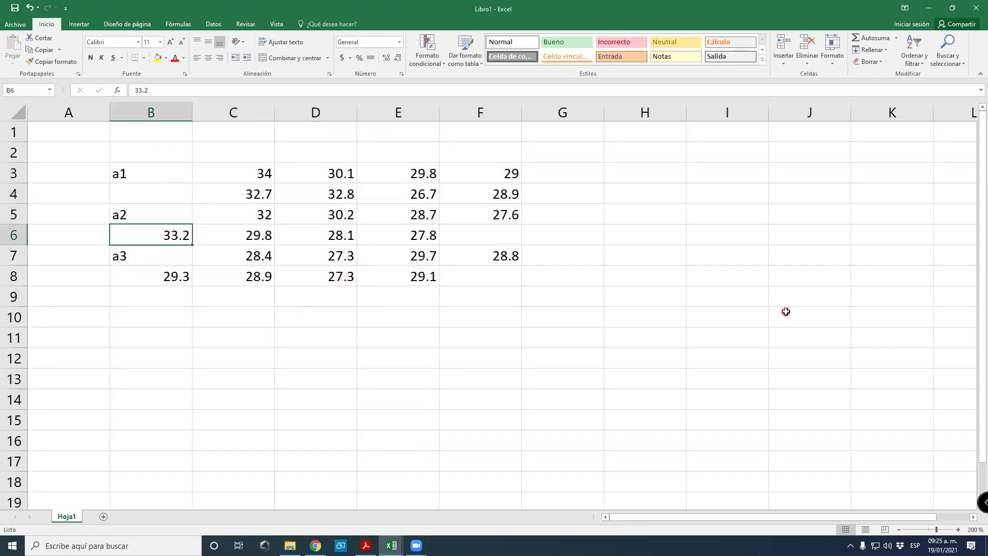
key("shift+Right")
key("shift+Right")
key("shift+Right")
key("ctrl+c")
key("Right")
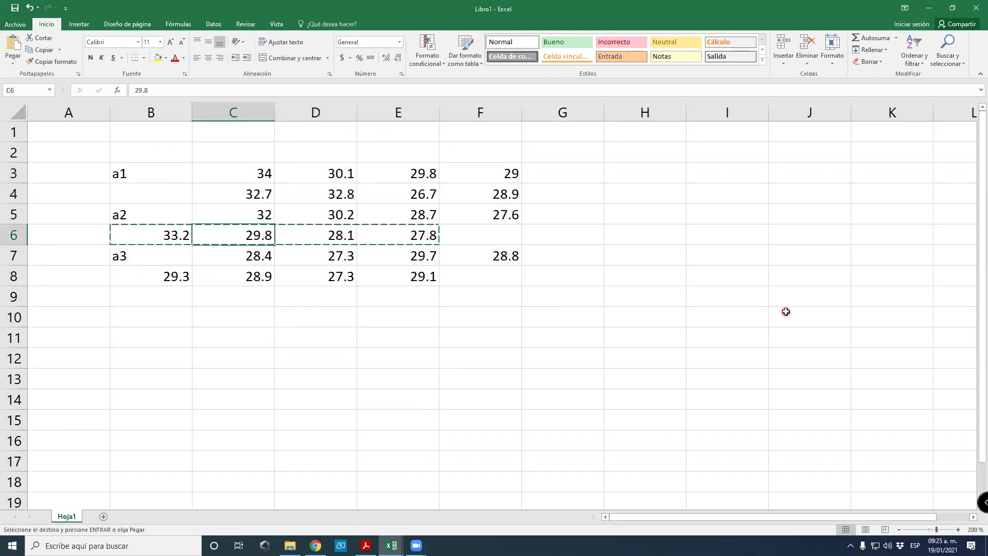
key("ctrl+v")
Move the second a3 row of values, B8:E8, one column over to C8:F8.
key("Down")
key("Down")
key("Left")
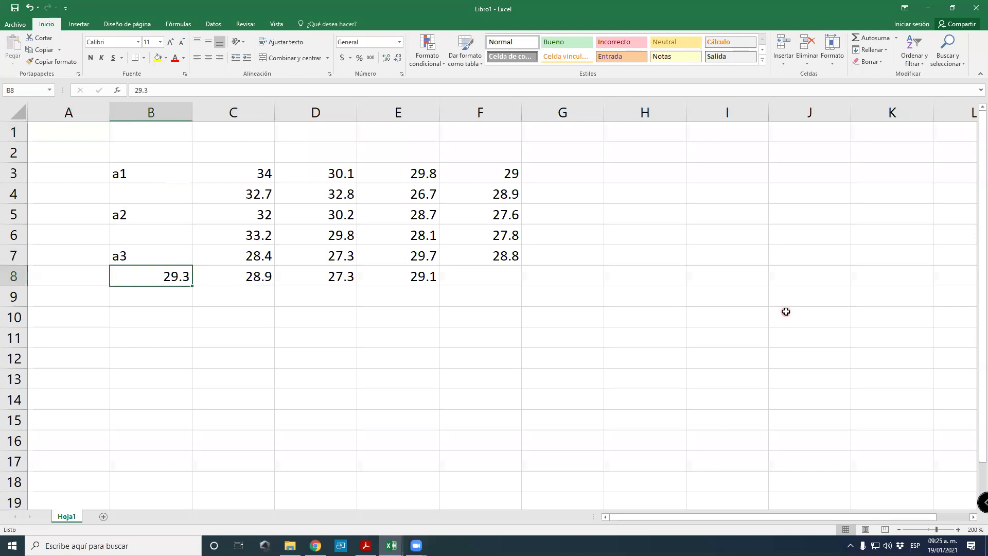
key("shift+Right")
key("shift+Right")
key("shift+Right")
key("ctrl+c")
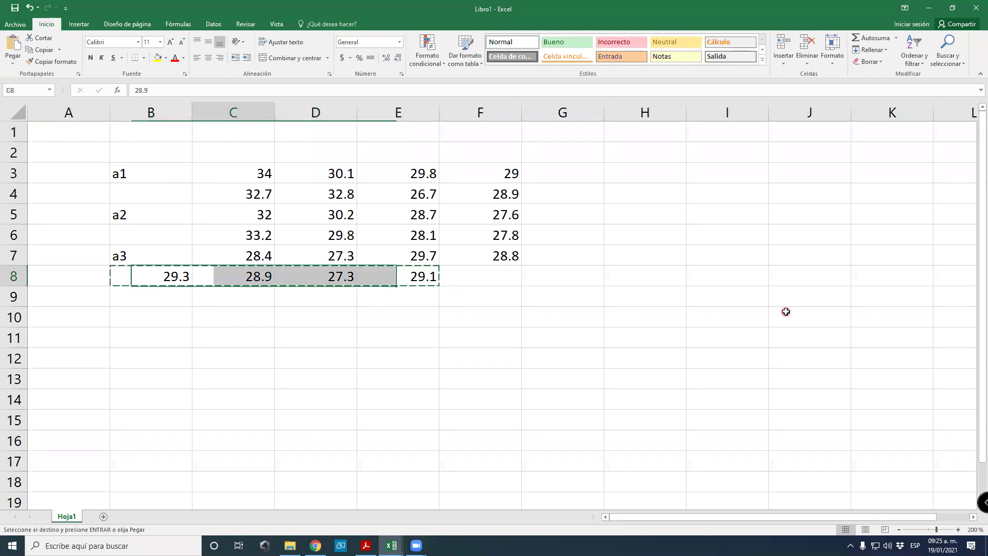
key("Right")
key("ctrl+v")
Check the column headings of Tabla 14.3 in the PDF and enter b1, b2, b3 and b4 in cells C2 to F2.
key("Up")
key("Up")
key("Up")
key("Up")
key("Up")
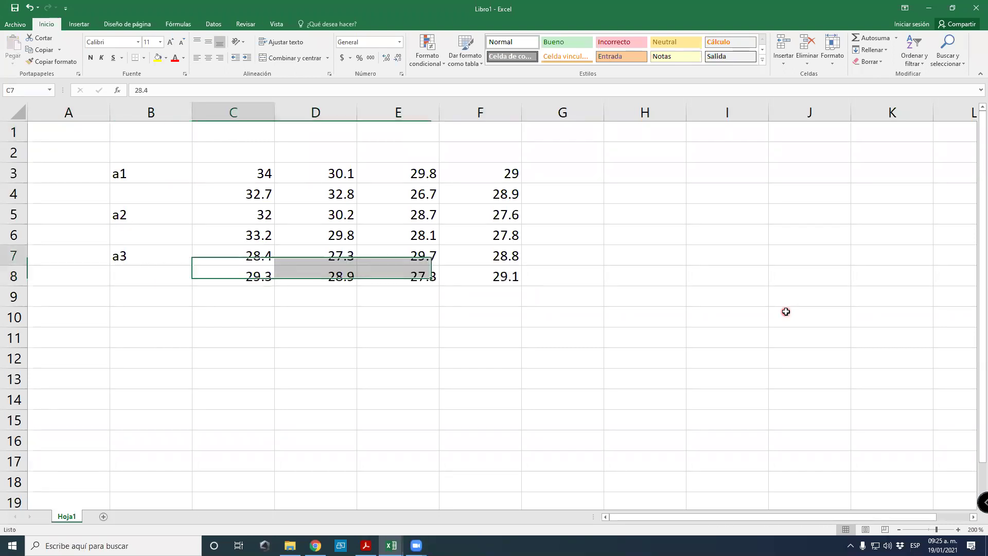
key("Up")
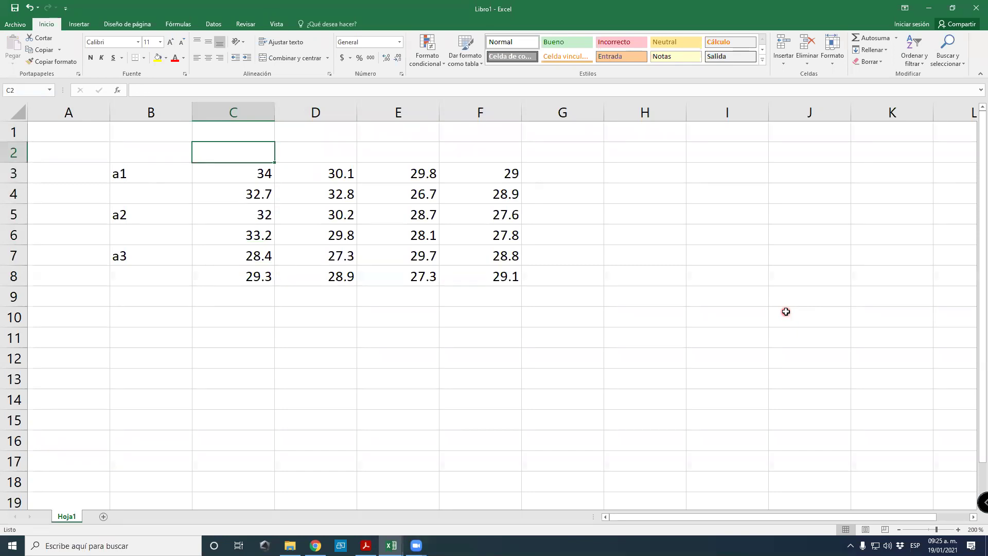
key("alt+Tab")
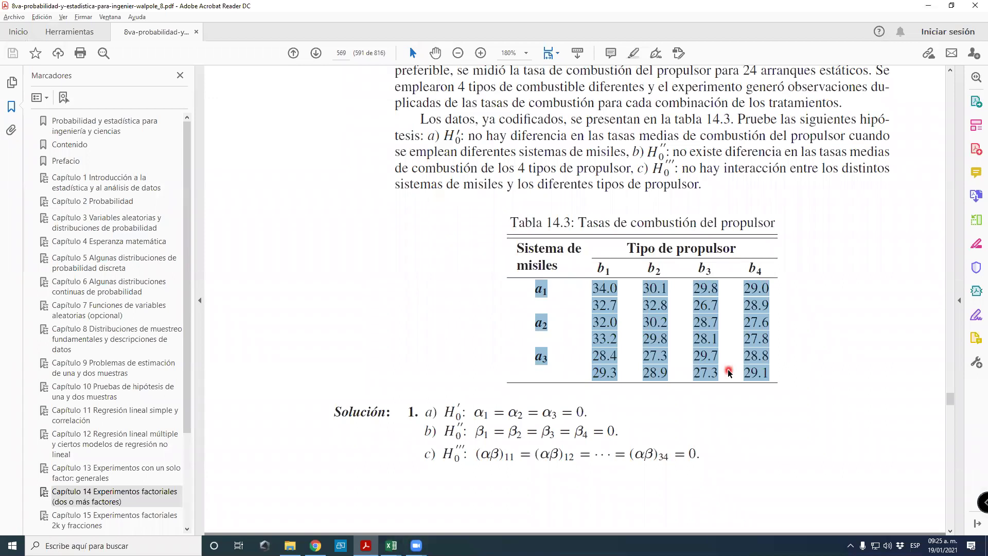
key("alt+Tab")
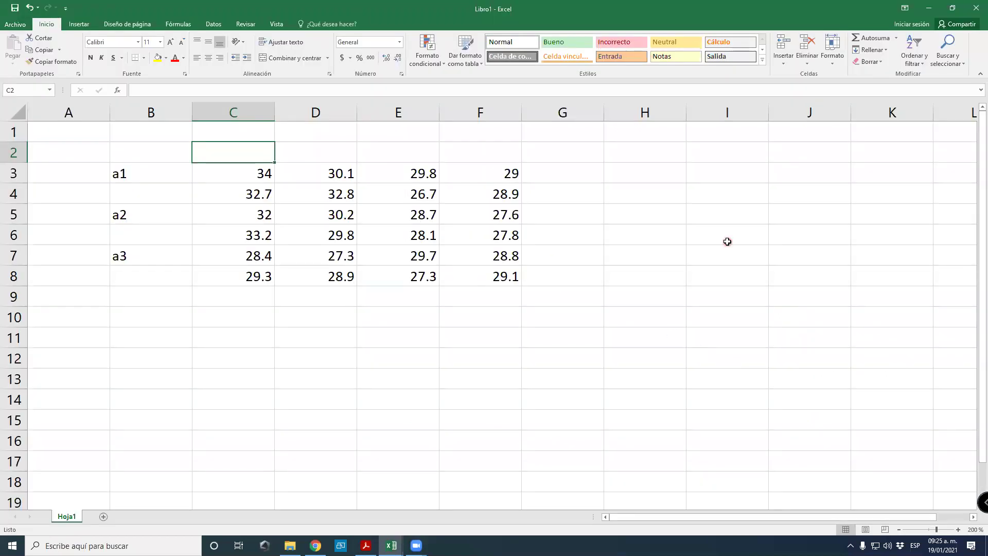
type("b1")
key("Tab")
type("b2")
key("Tab")
type("b3")
key("Tab")
type("b4")
key("Tab")
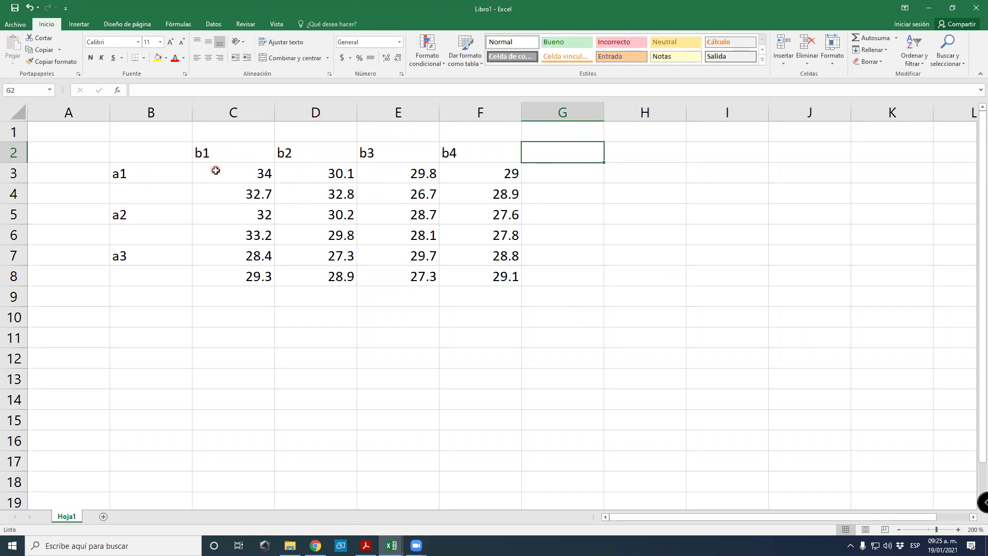
Examine the pairs of replicate values under b1 for each of the levels a1, a2 and a3.
left_click_drag(214, 170, 223, 192)
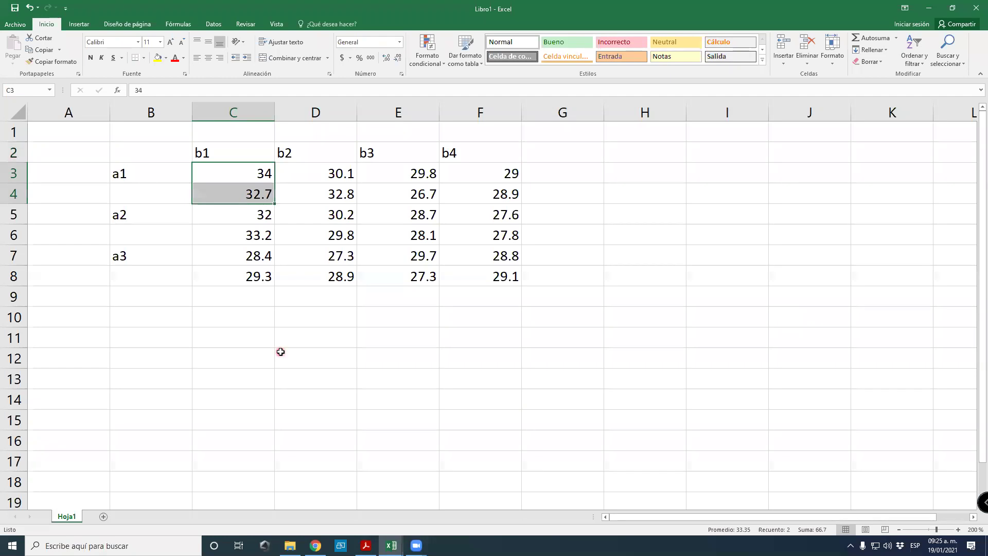
left_click(137, 216)
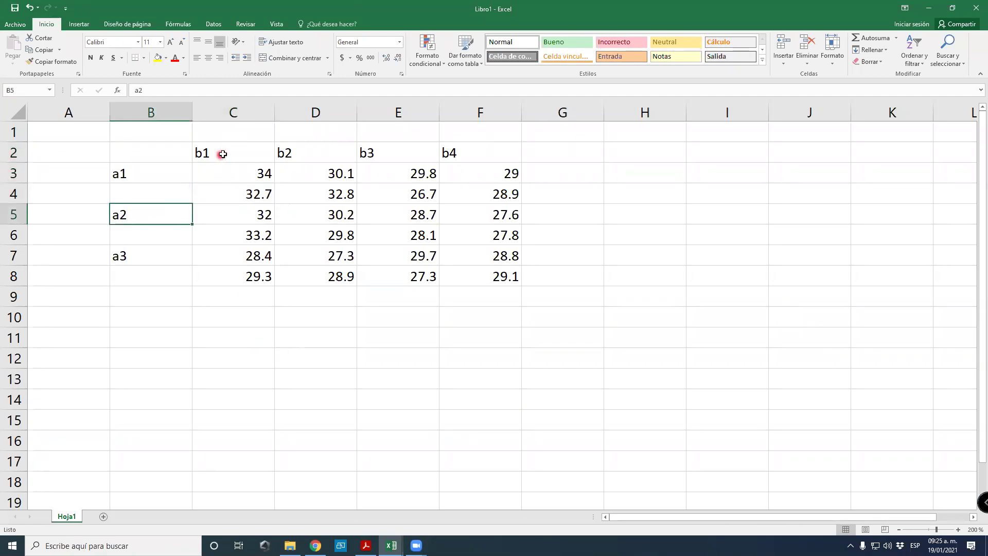
left_click_drag(253, 217, 248, 234)
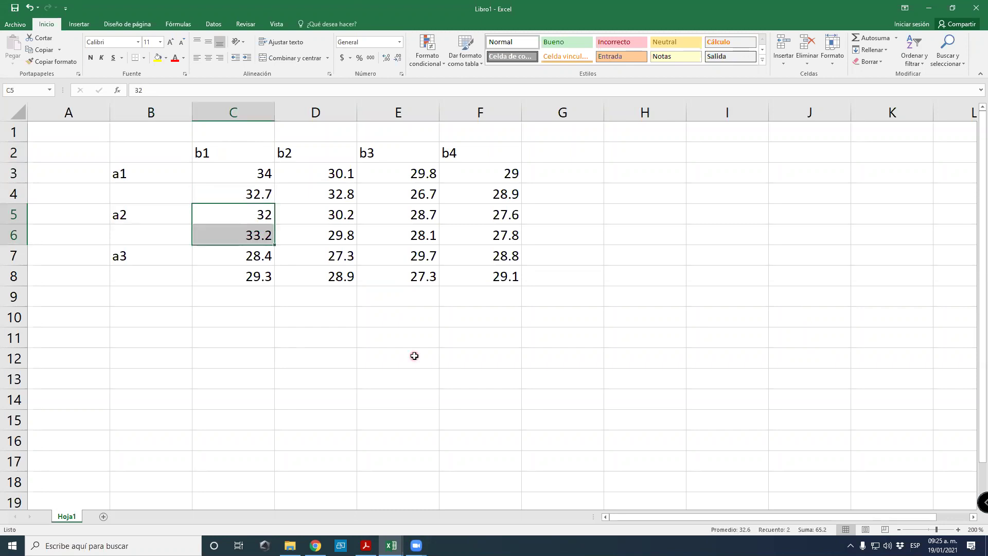
left_click(145, 261)
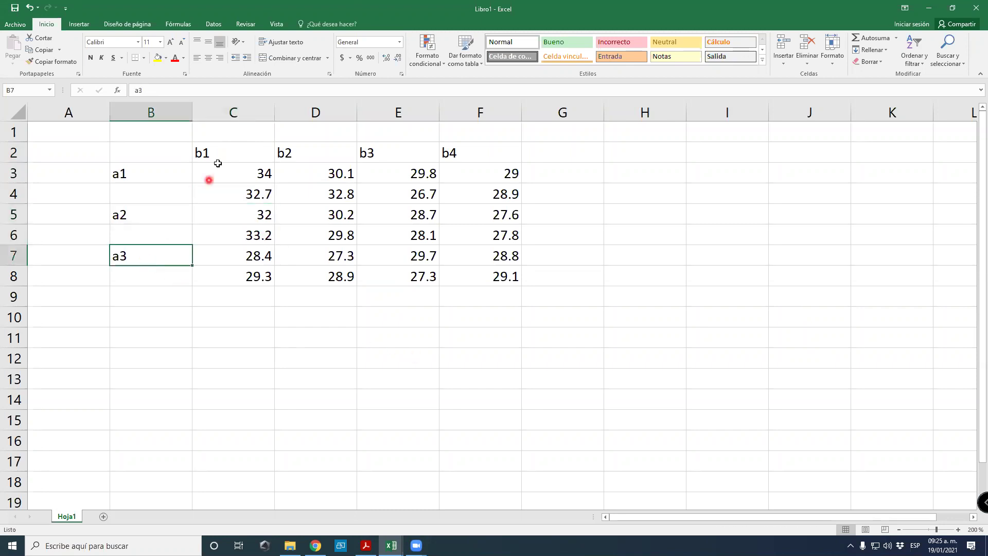
left_click_drag(245, 259, 247, 278)
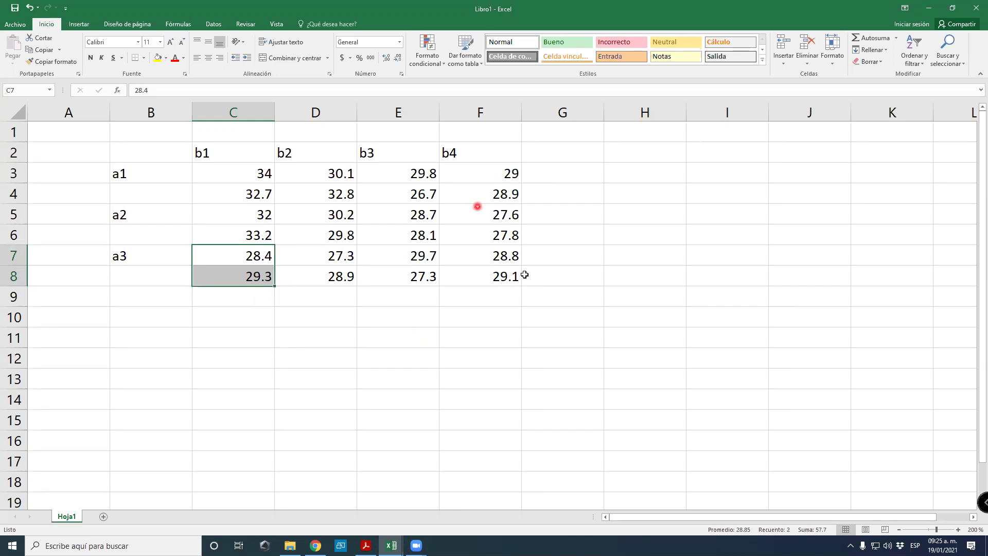
left_click(374, 270)
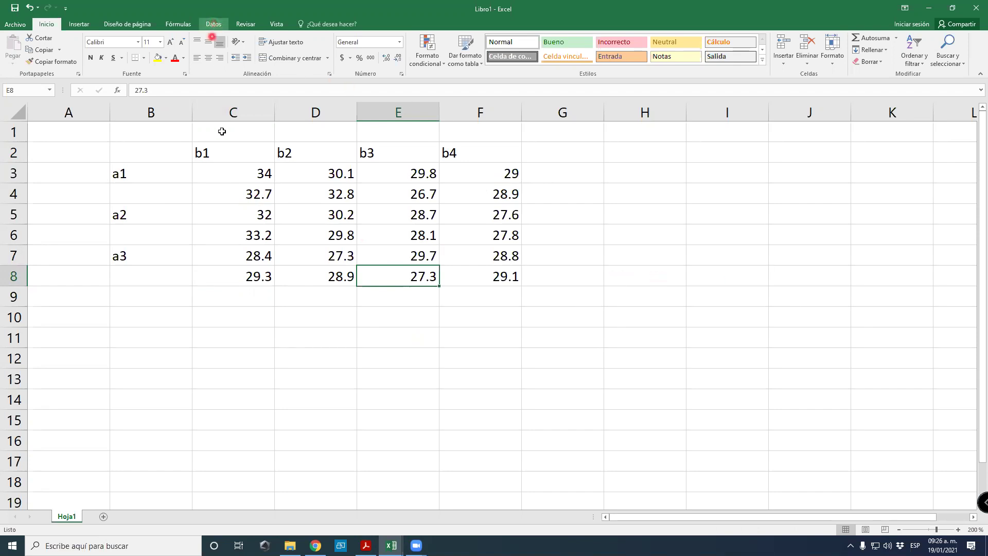
Fit the widths of columns B to F to their contents.
double_click(192, 111)
left_click_drag(206, 111, 457, 113)
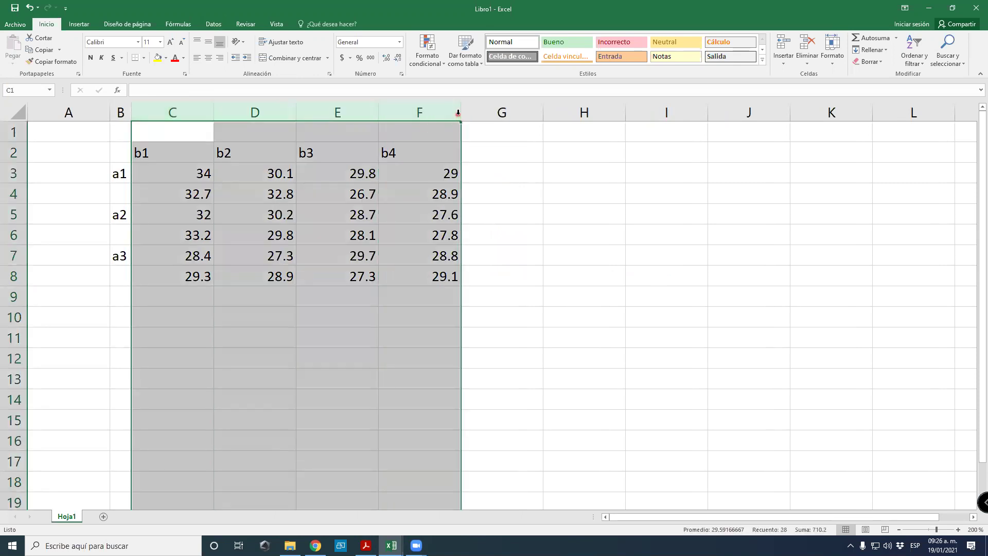
double_click(457, 114)
left_click(462, 169)
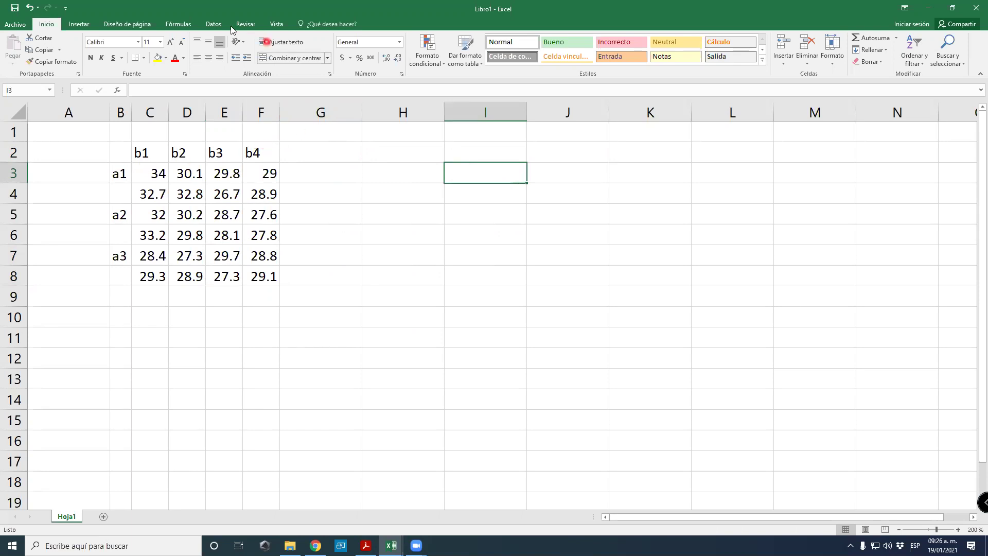
Start the data analysis function Análisis de varianza de dos factores con varias muestras por grupo.
left_click(213, 24)
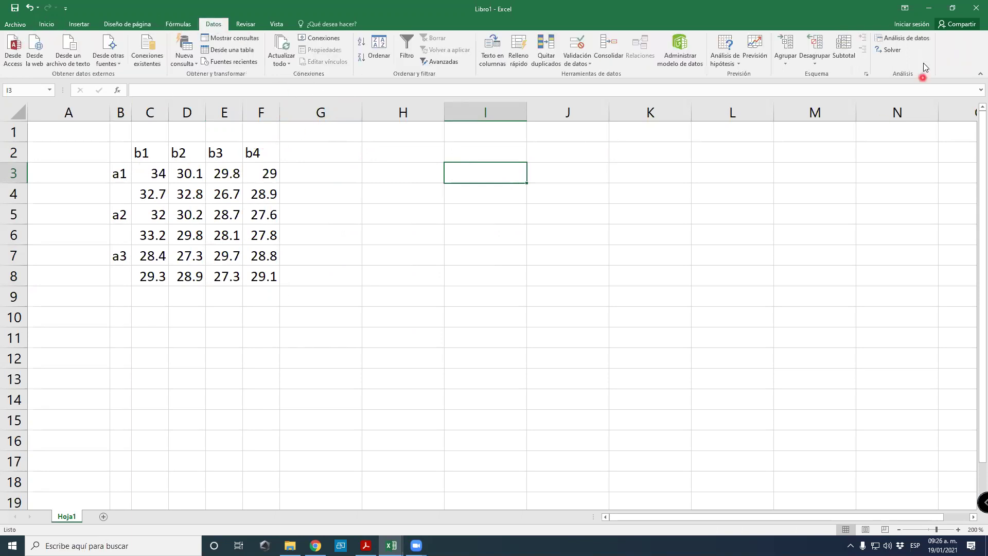
left_click(906, 38)
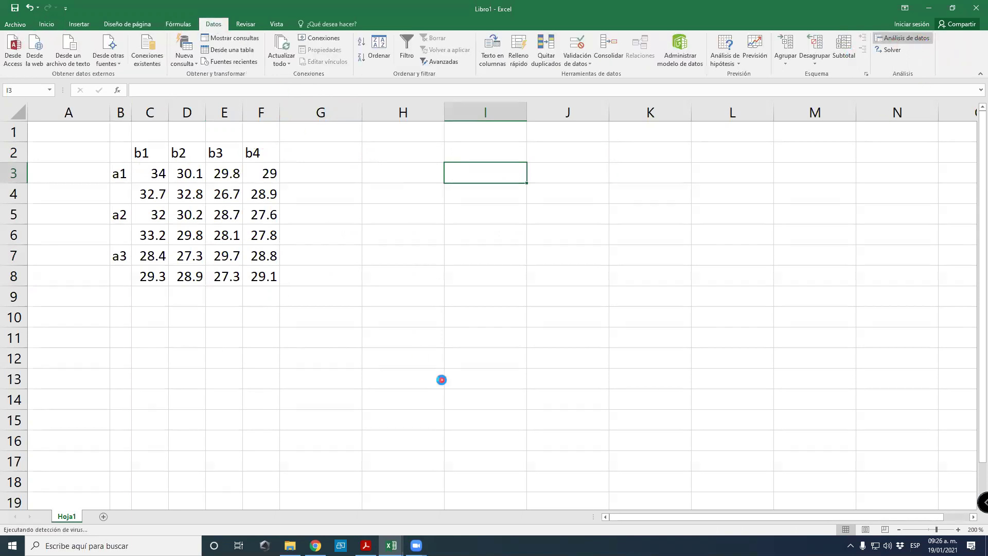
left_click_drag(396, 312, 529, 175)
left_click_drag(580, 215, 579, 200)
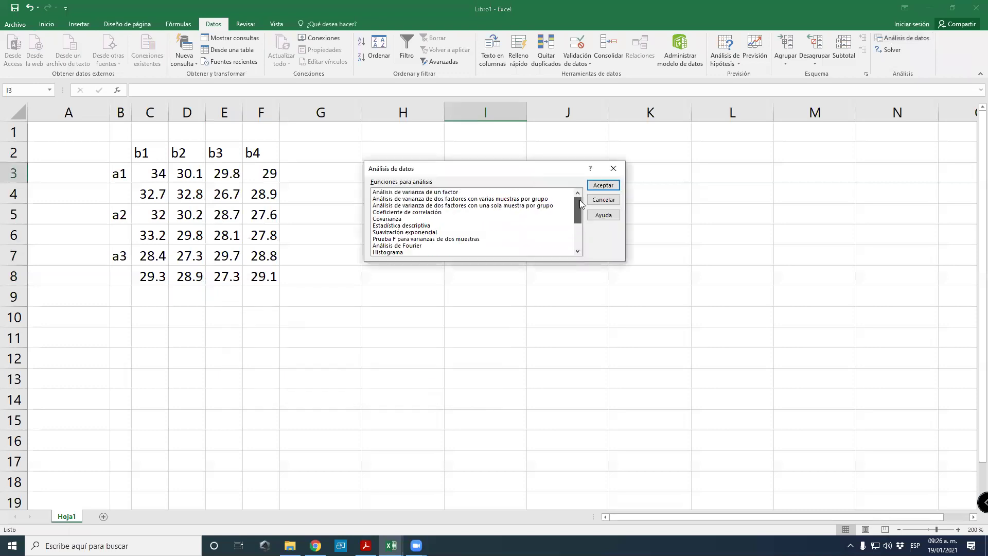
left_click(415, 193)
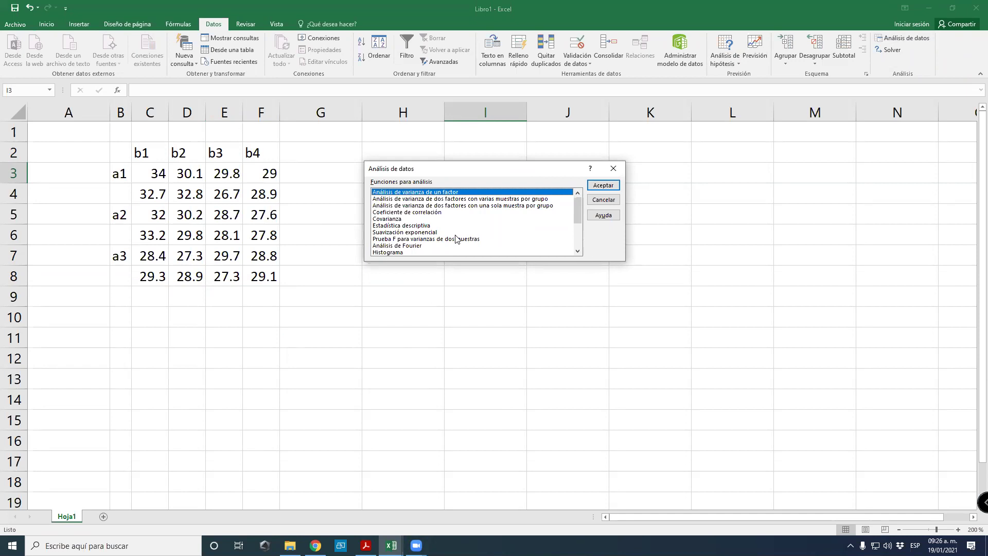
left_click(451, 199)
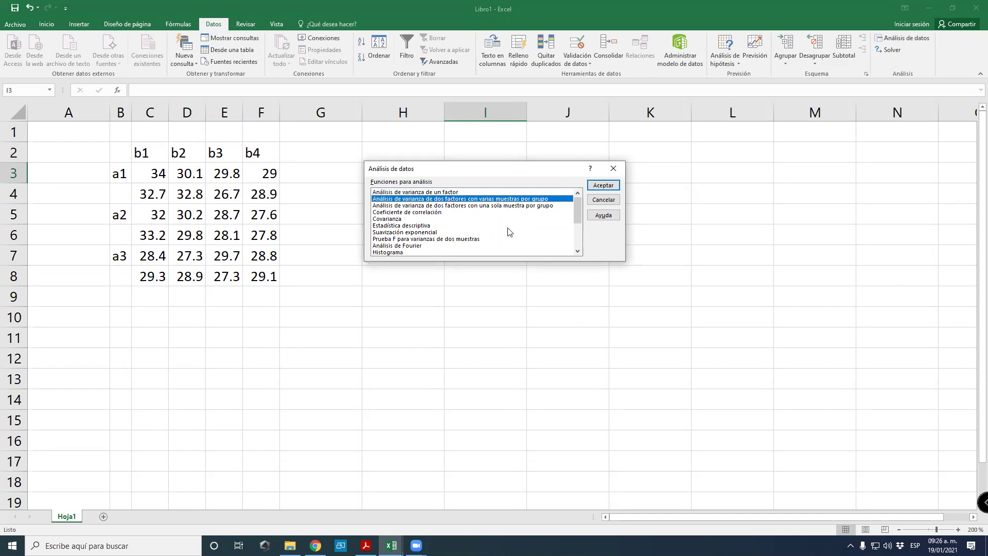
left_click(464, 205)
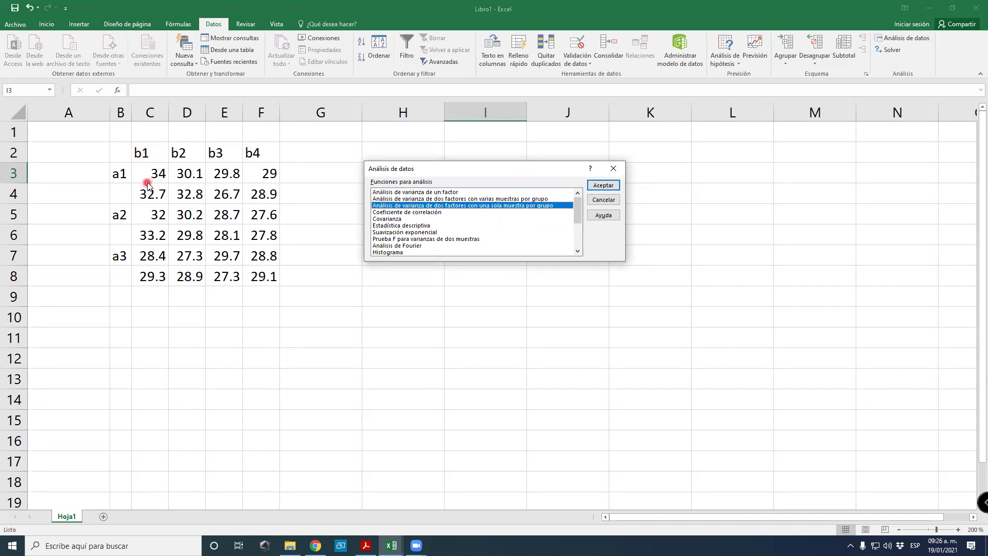
left_click(474, 199)
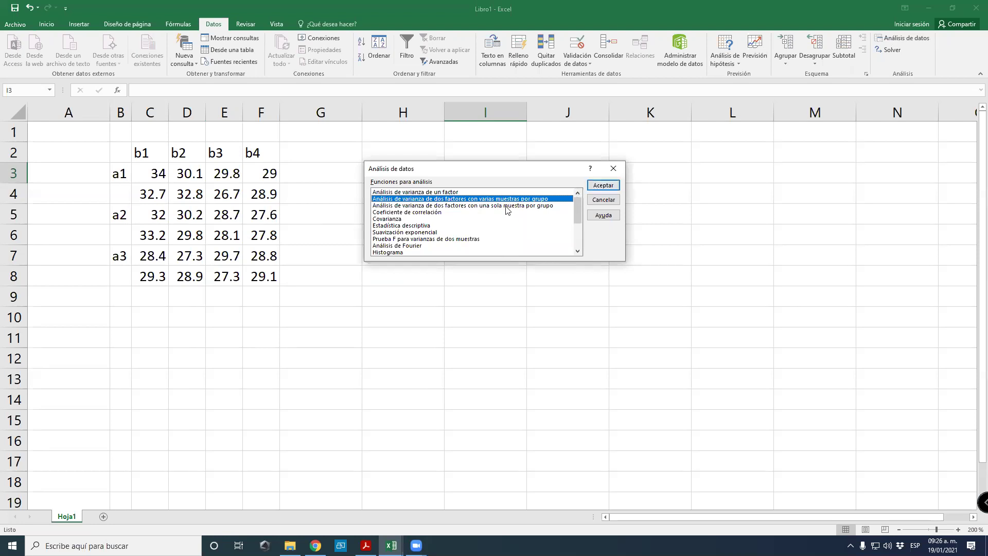
left_click(603, 185)
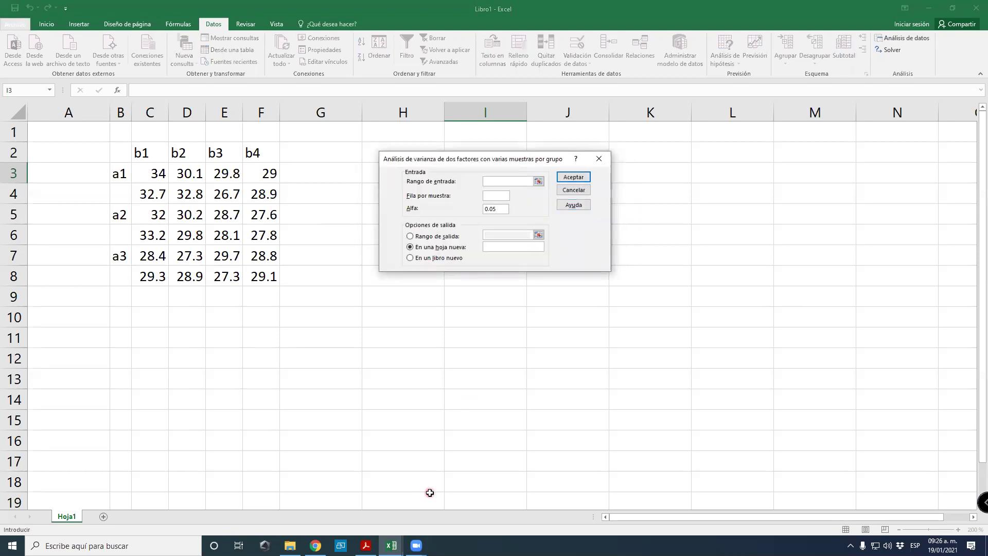
Set the analysis input range to B2:F8, including the labels, and the rows per sample to 2.
left_click_drag(121, 146, 273, 281)
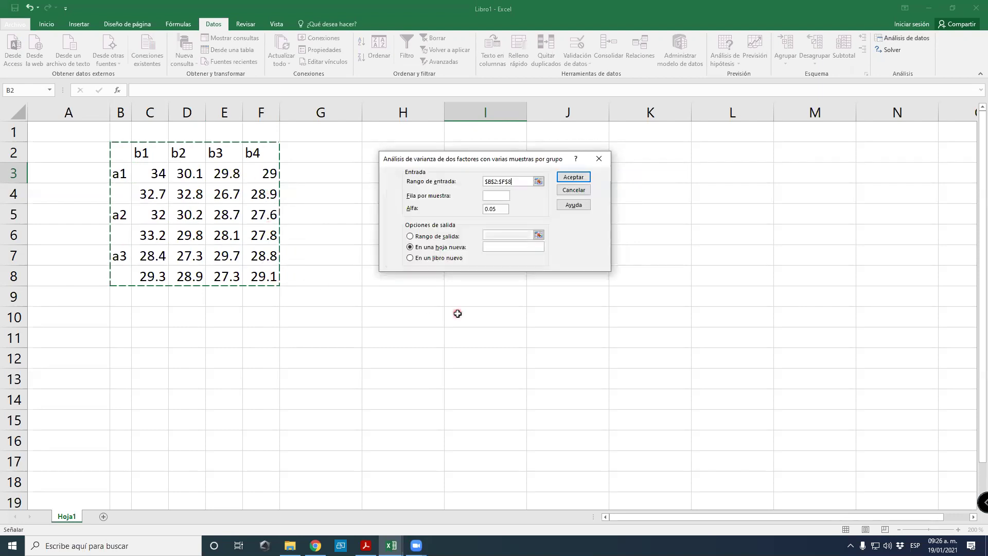
left_click(488, 194)
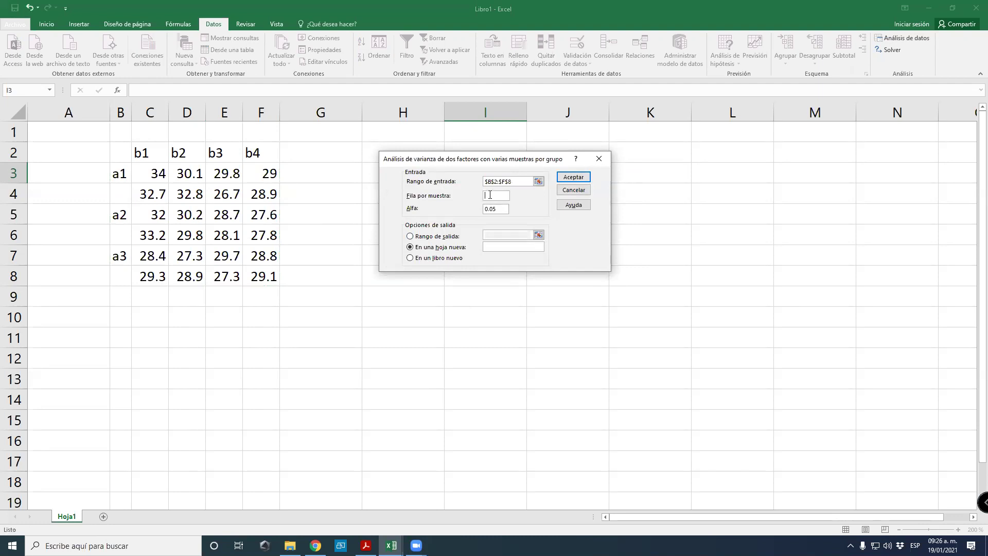
left_click(150, 173)
left_click(145, 175)
left_click(451, 425)
Switch to the textbook PDF and examine the hypotheses of Ejemplo 14.1, the Tabla 14.4 analysis of variance and its conclusions.
left_click(366, 545)
left_click(566, 402)
left_click(789, 416)
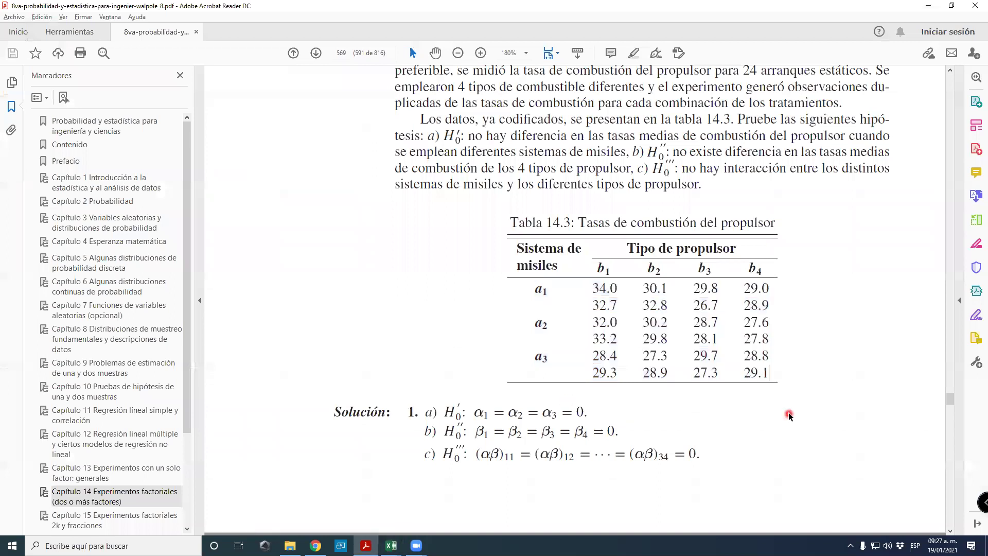
scroll(786, 417, "down", 10)
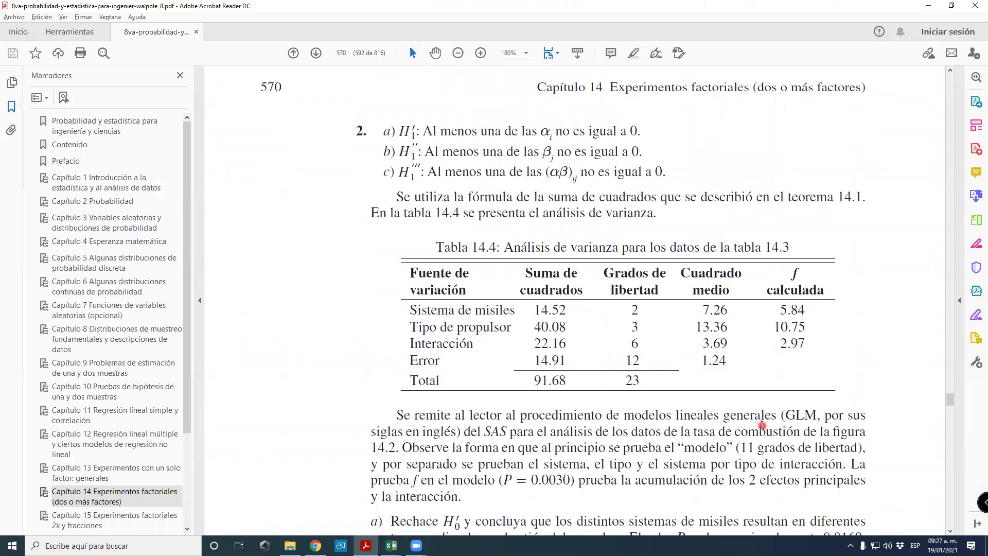
scroll(859, 423, "up", 6)
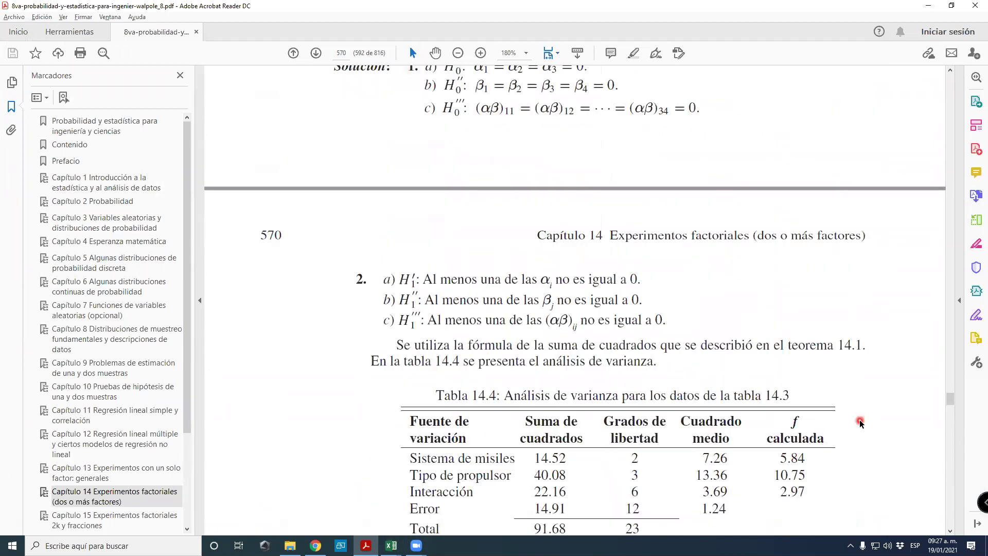
scroll(860, 423, "up", 3)
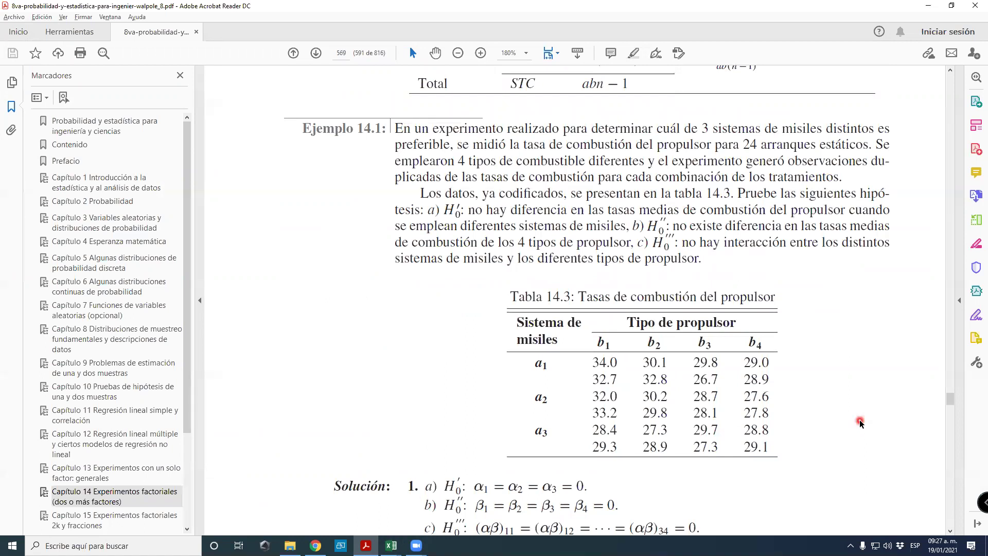
scroll(860, 423, "down", 5)
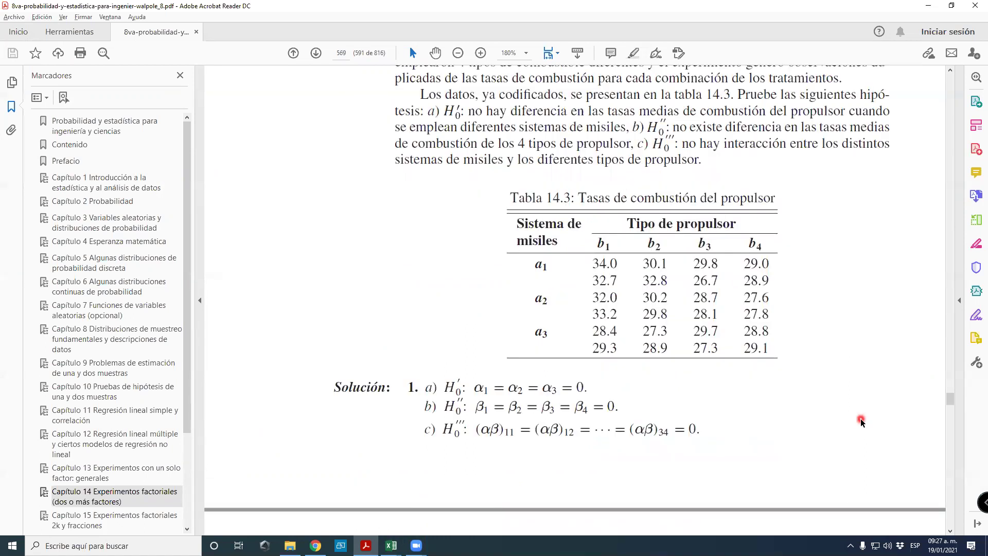
scroll(851, 439, "down", 5)
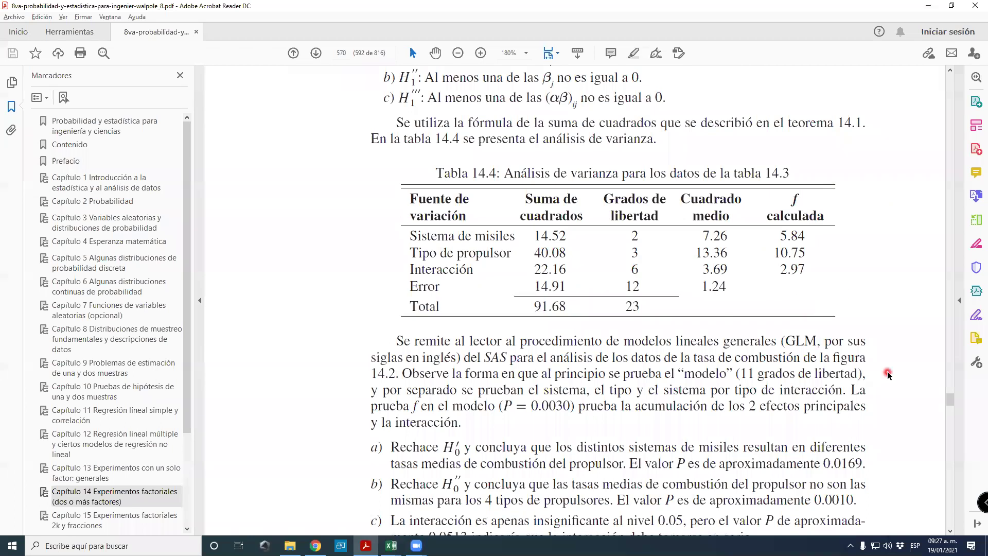
scroll(889, 374, "down", 2)
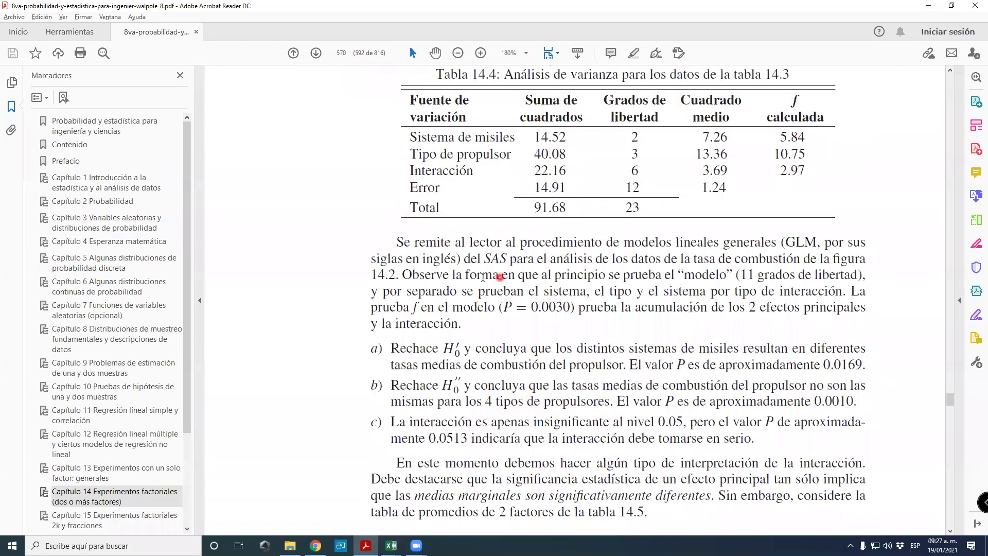
Return to Libro1 in Excel, set the output range to cell H2 and run the two-factor analysis of variance.
left_click(391, 545)
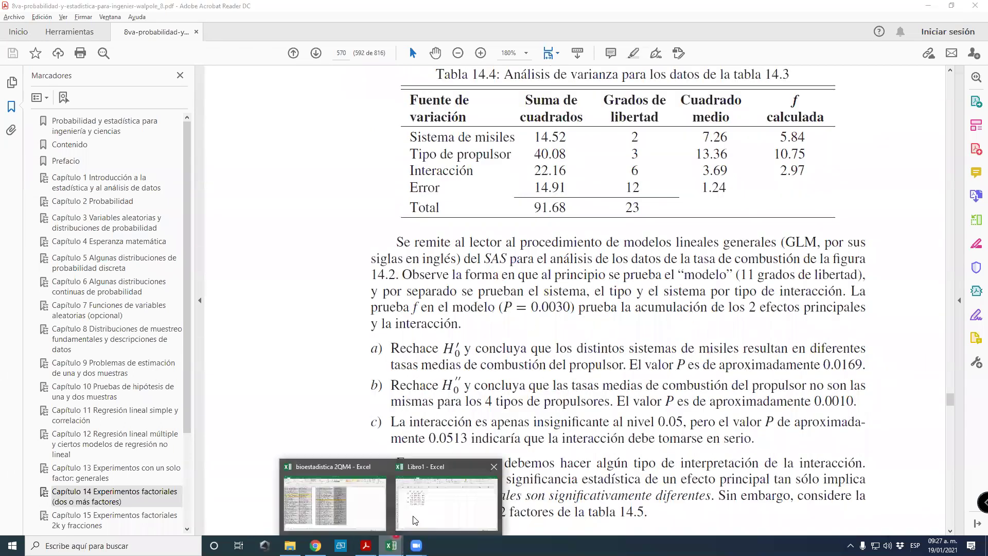
left_click(442, 495)
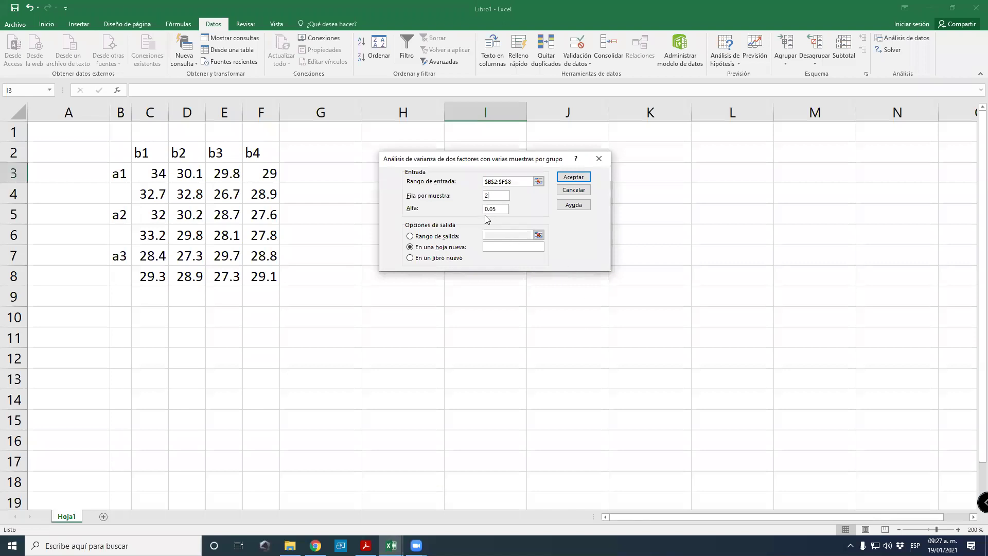
left_click(432, 238)
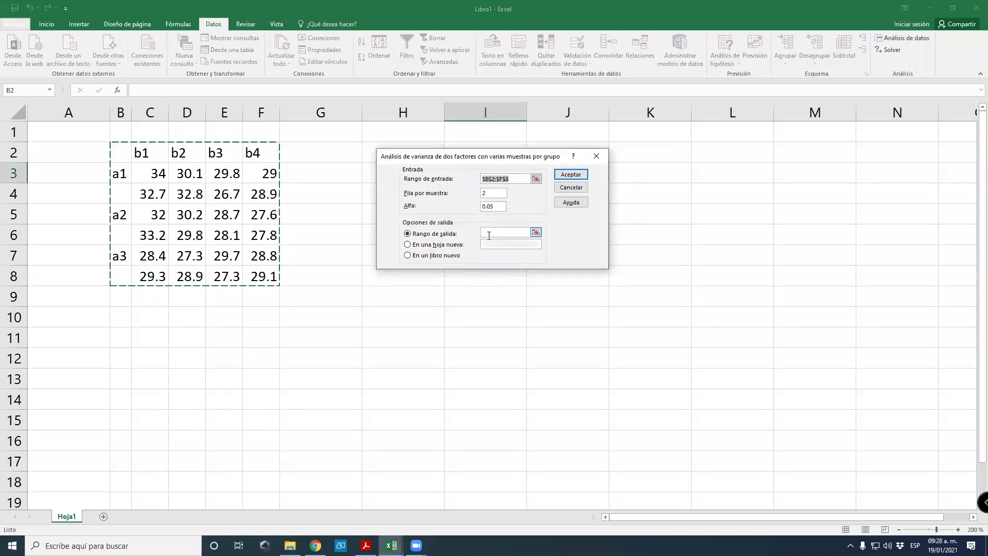
left_click(487, 232)
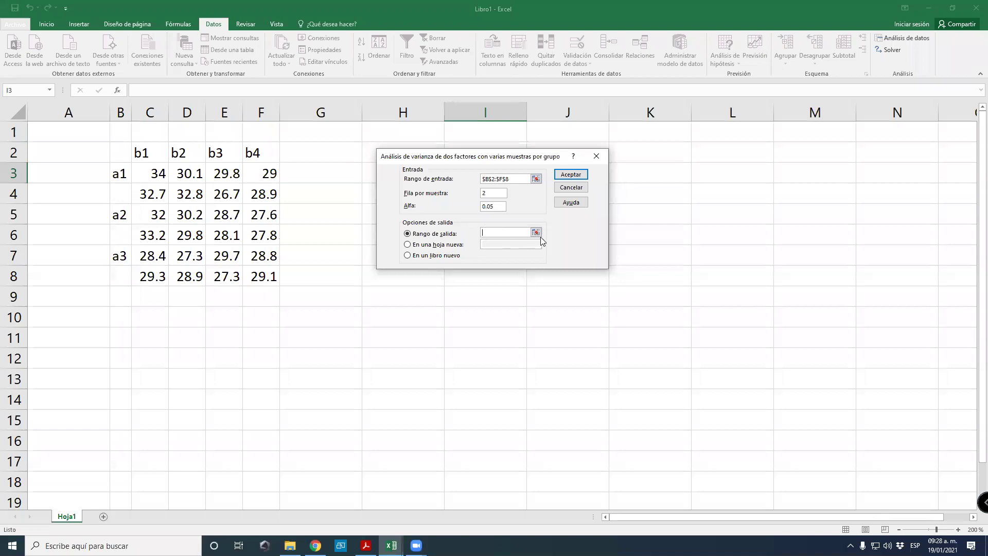
left_click(537, 233)
left_click(399, 144)
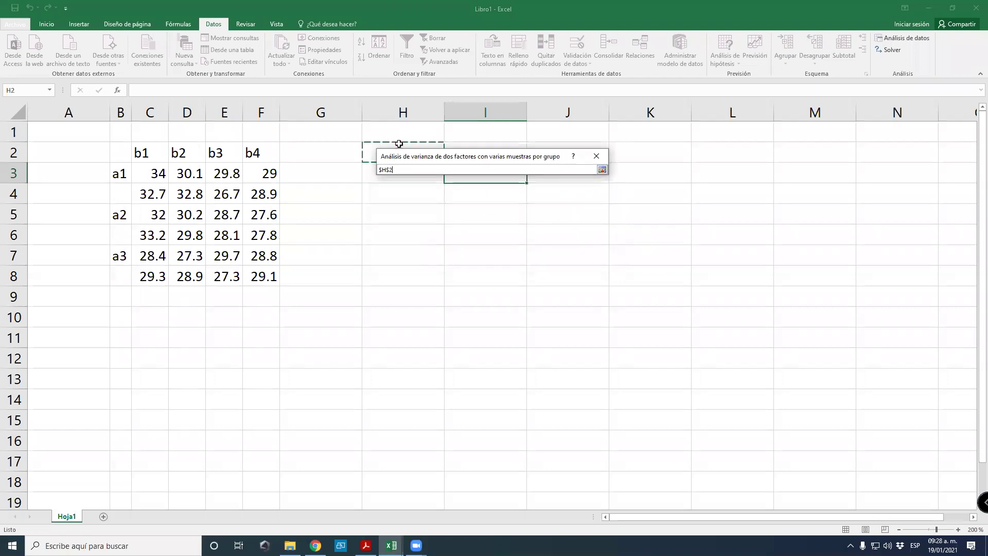
left_click(601, 170)
left_click_drag(488, 161, 483, 215)
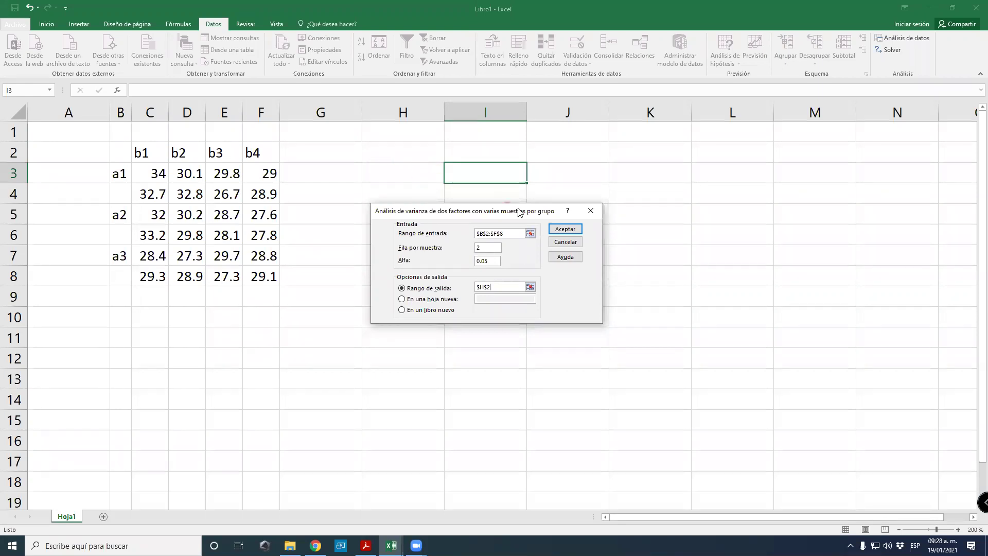
left_click(562, 228)
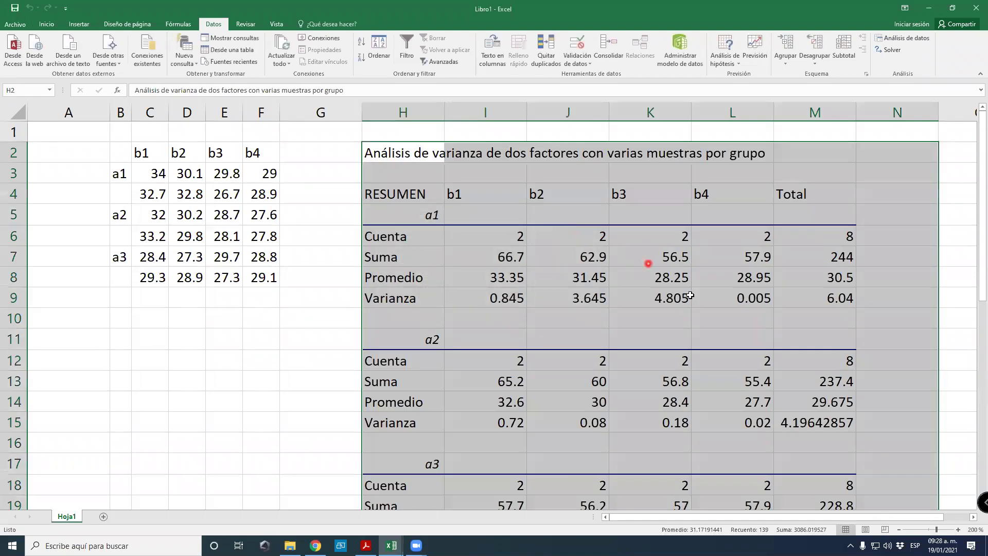
Fit the widths of the output columns H to M to their contents.
double_click(443, 113)
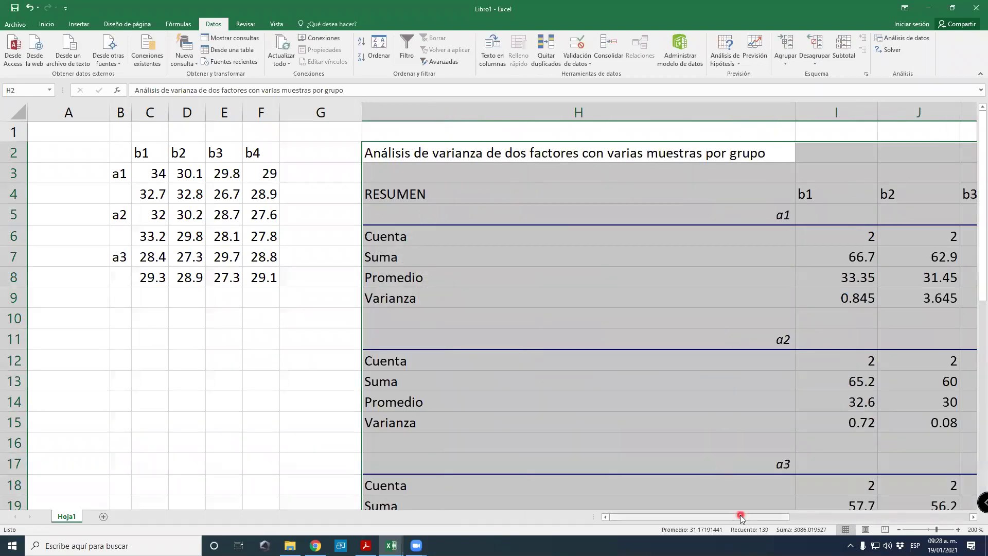
left_click_drag(765, 524, 945, 518)
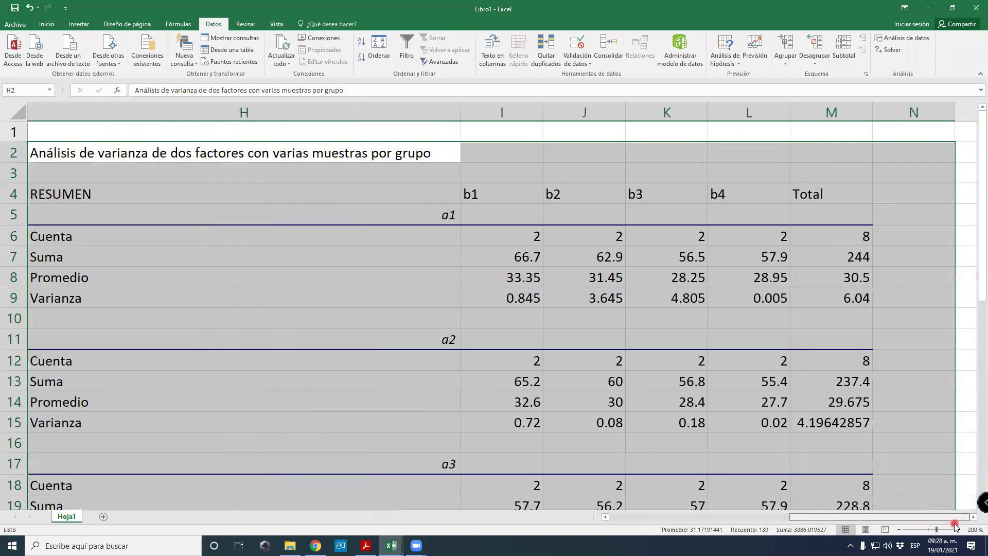
left_click_drag(511, 113, 870, 113)
double_click(871, 113)
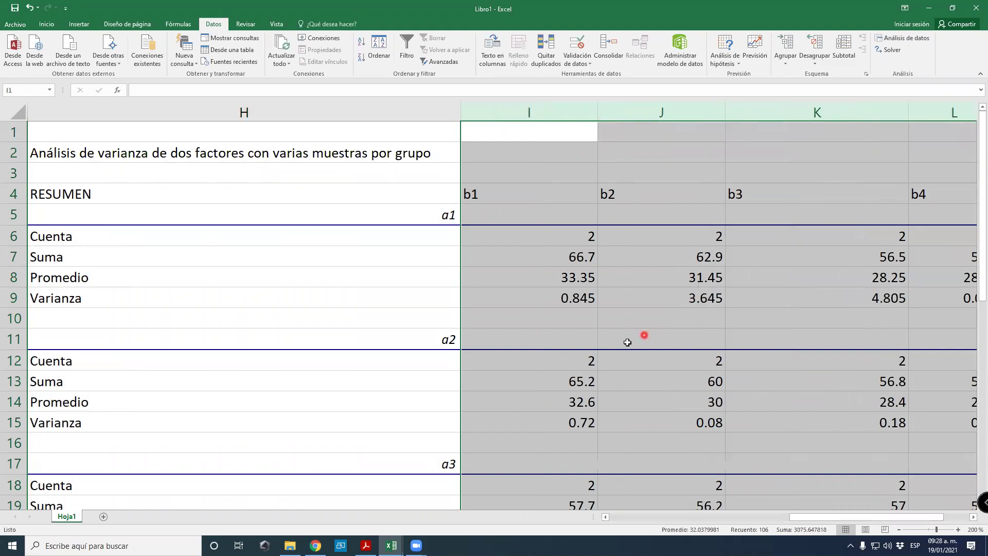
left_click(636, 338)
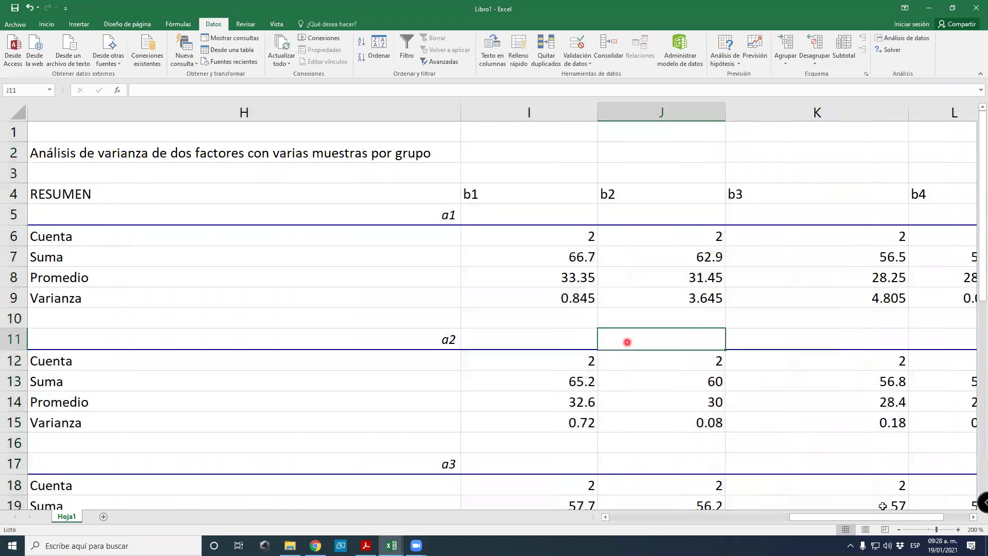
Fit the width of column N to the critical F value heading of the ANÁLISIS DE VARIANZA table.
left_click(900, 529)
left_click(900, 529)
left_click(900, 530)
left_click(900, 529)
left_click(900, 529)
left_click(900, 530)
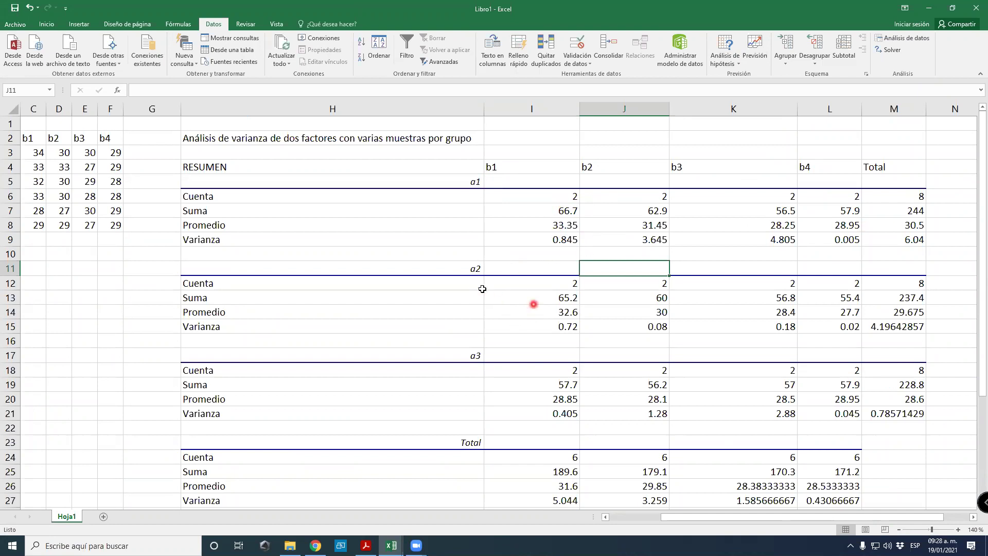
scroll(500, 276, "down", 3)
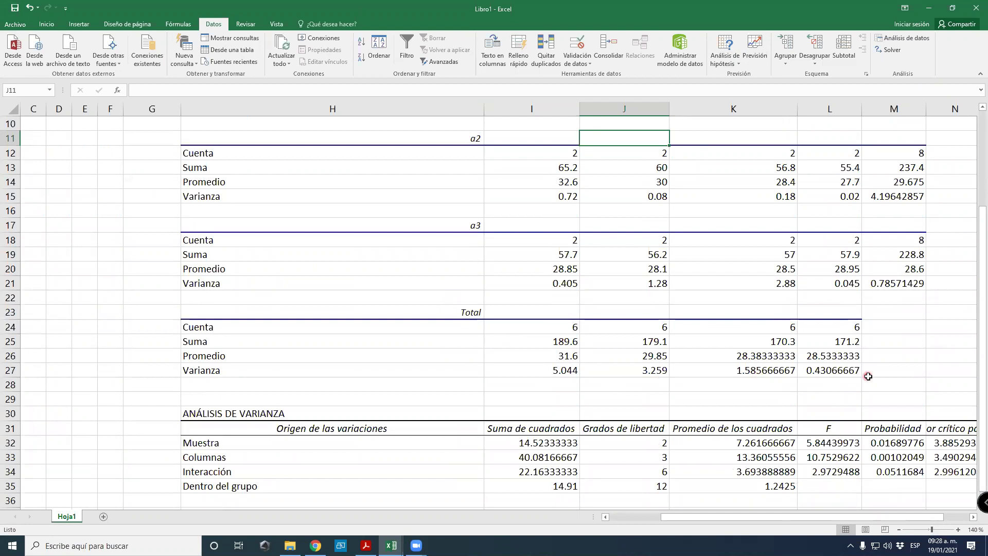
scroll(464, 416, "down", 2)
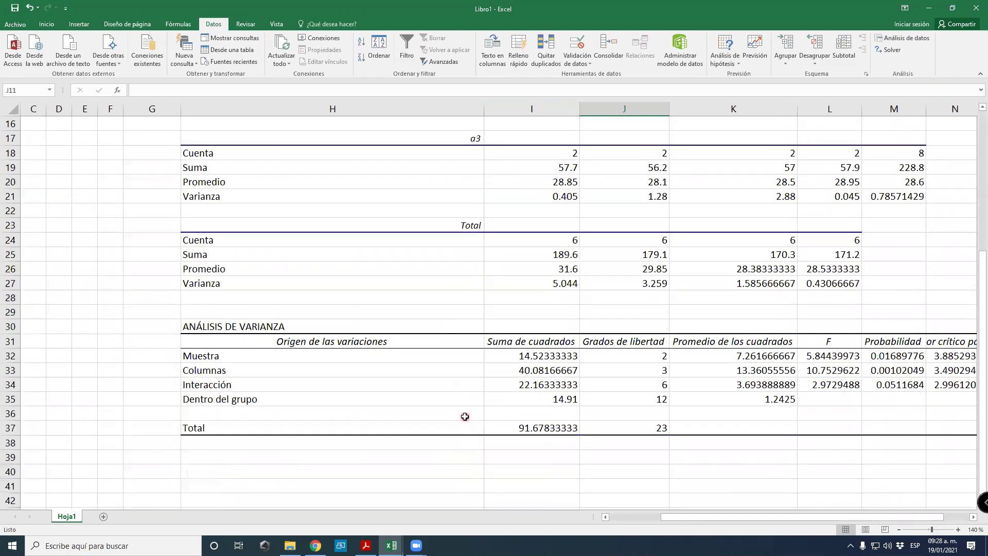
left_click_drag(823, 516, 857, 519)
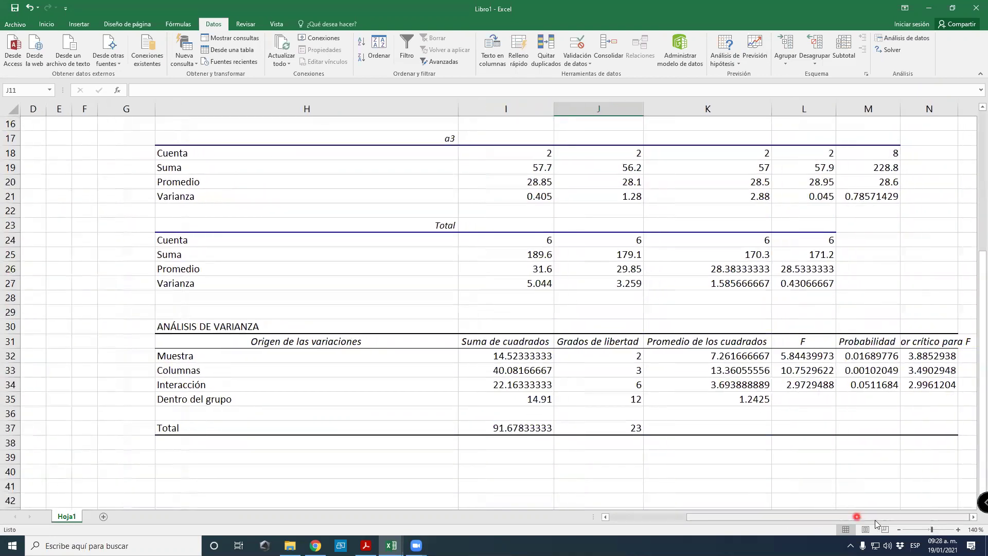
double_click(957, 111)
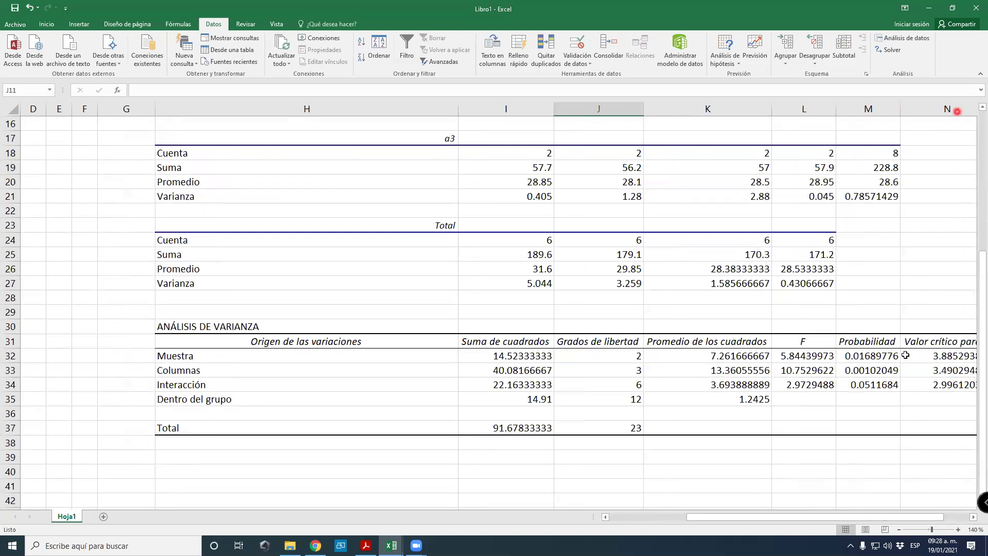
Compare the sums of squares, degrees of freedom and mean squares of the ANÁLISIS DE VARIANZA table with Tabla 14.4 in the textbook PDF.
left_click(901, 530)
left_click_drag(973, 349, 973, 350)
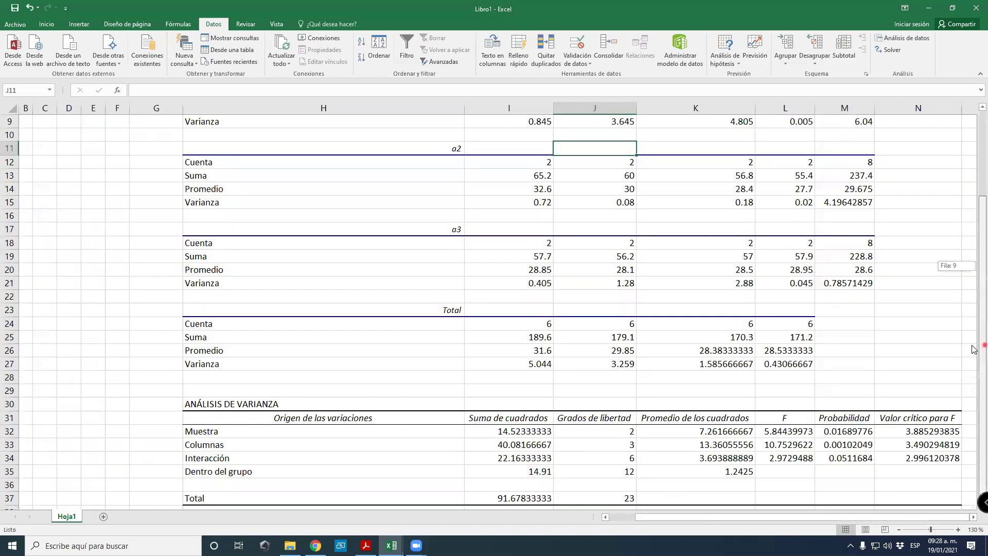
scroll(764, 420, "down", 4)
left_click(594, 350)
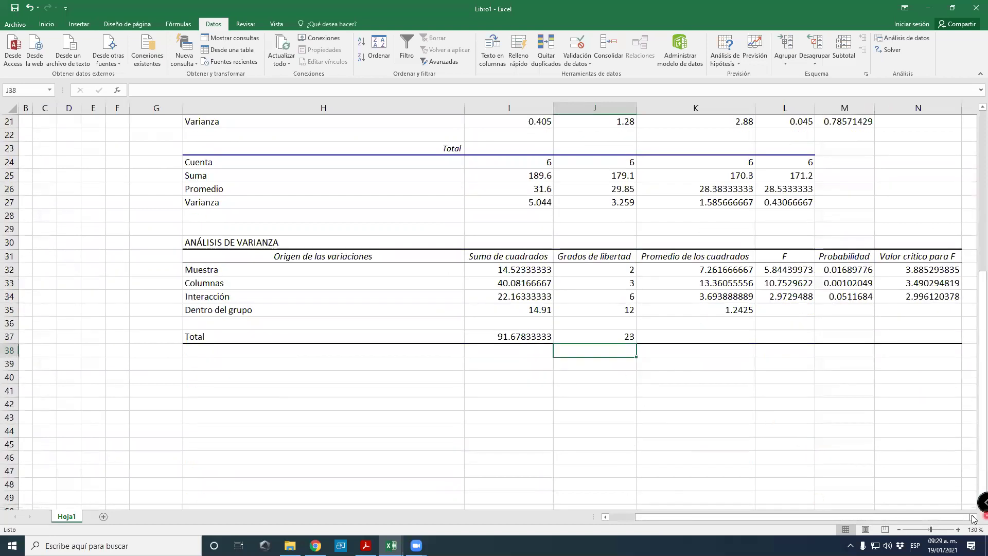
scroll(537, 293, "right", 4)
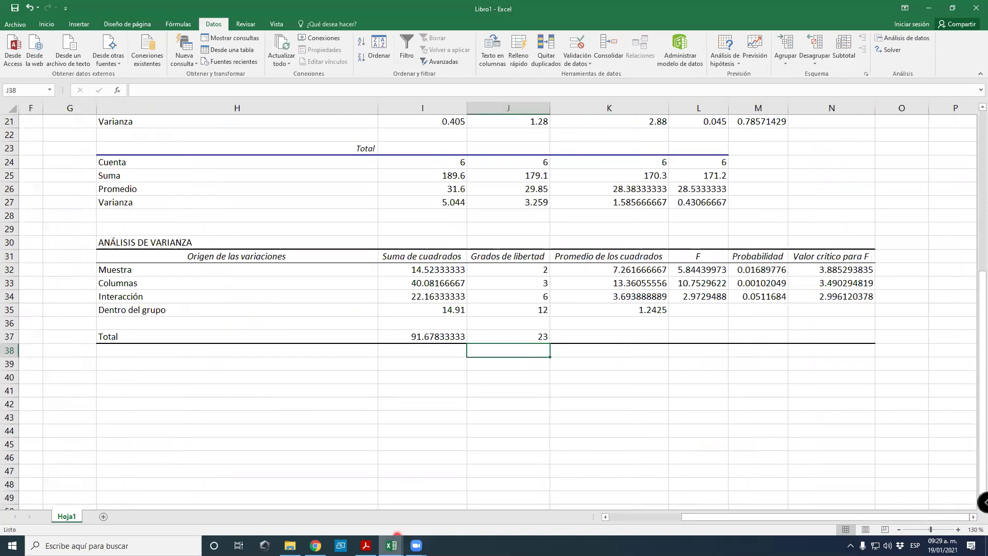
left_click(366, 546)
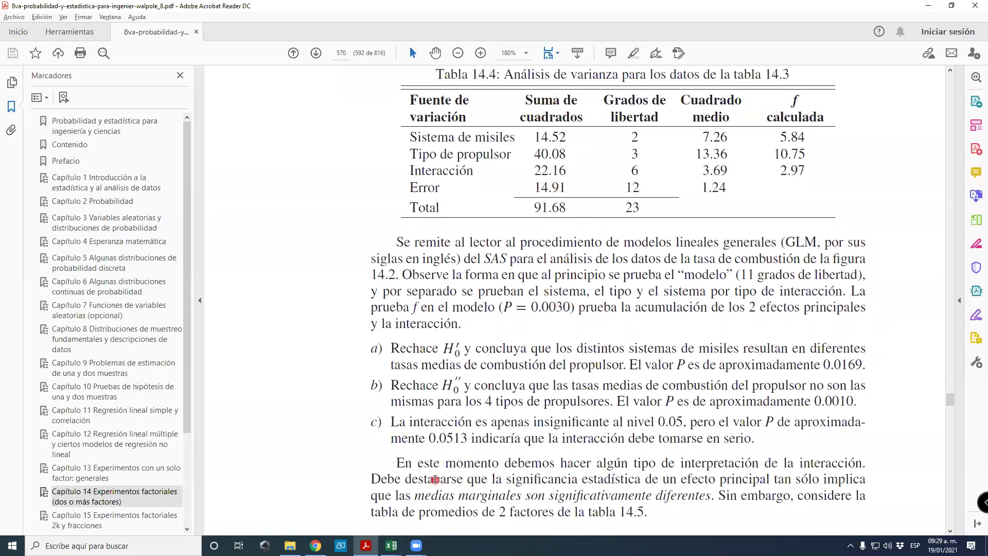
key("alt+Tab")
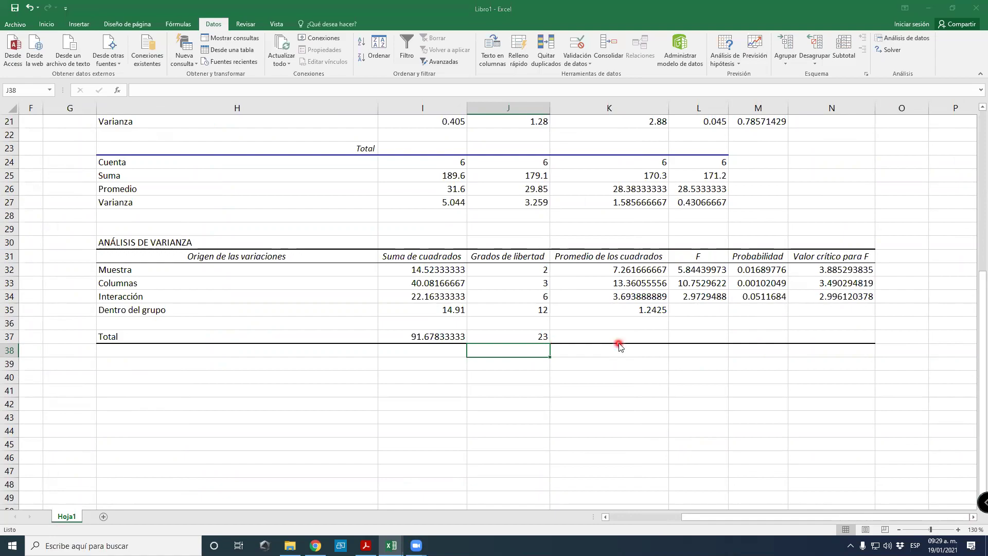
key("alt+Tab")
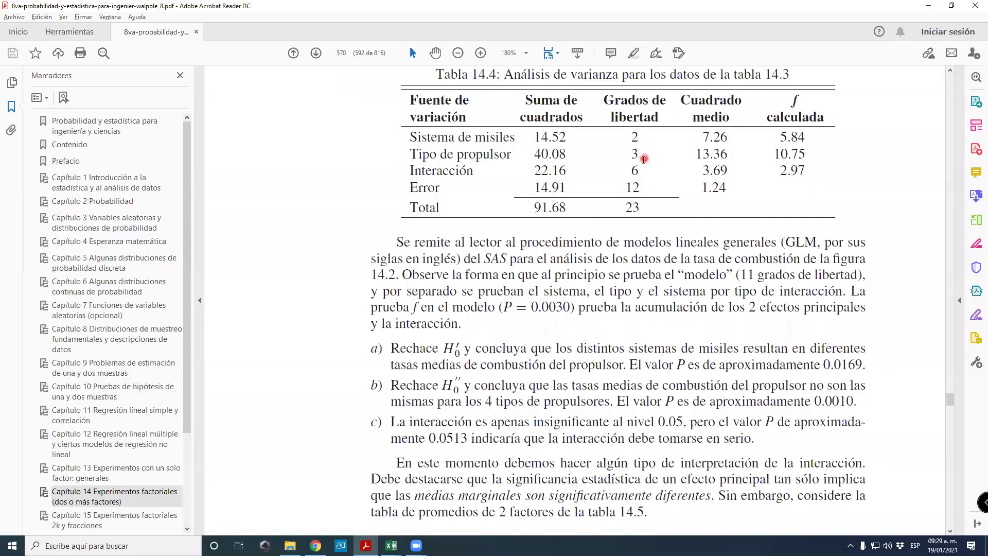
key("alt+Tab")
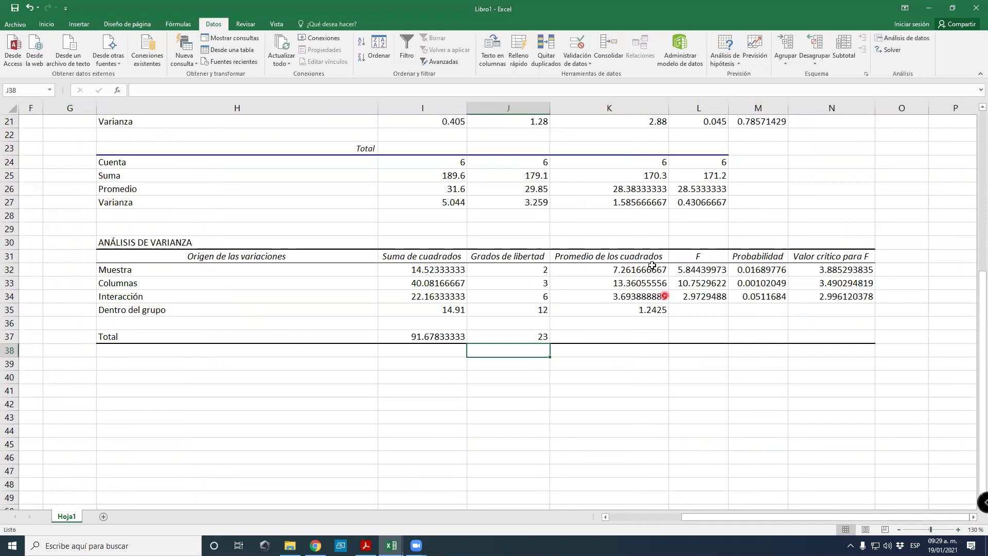
key("alt+Tab")
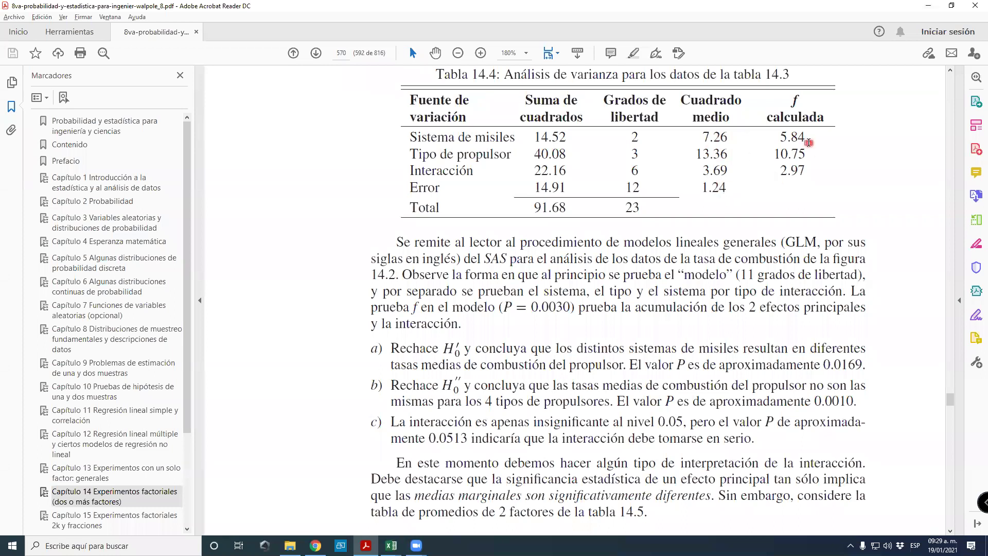
Compare the Excel F values with the textbook's f calculada column and examine the Probabilidad and Valor crítico para F columns.
key("alt+Tab")
left_click_drag(713, 270, 710, 298)
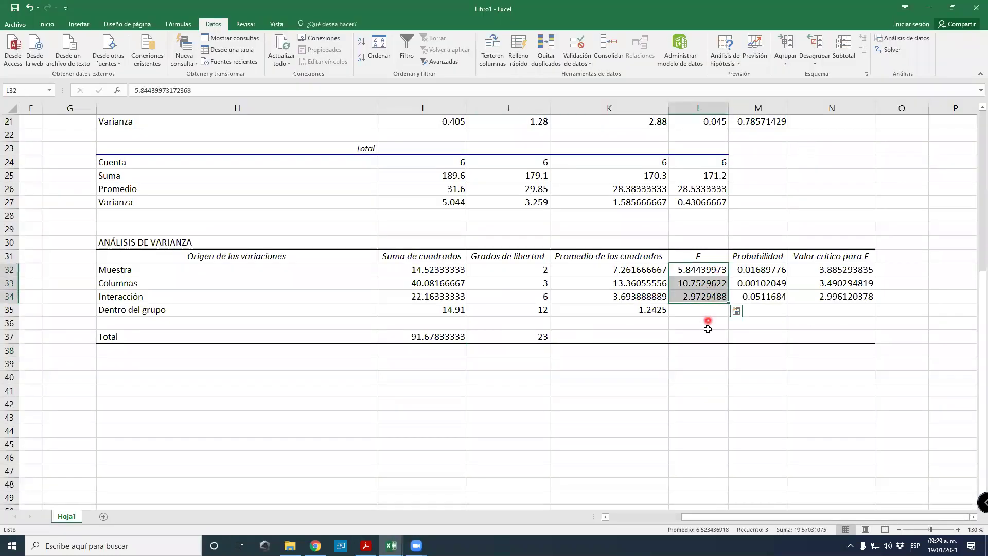
key("alt+Tab")
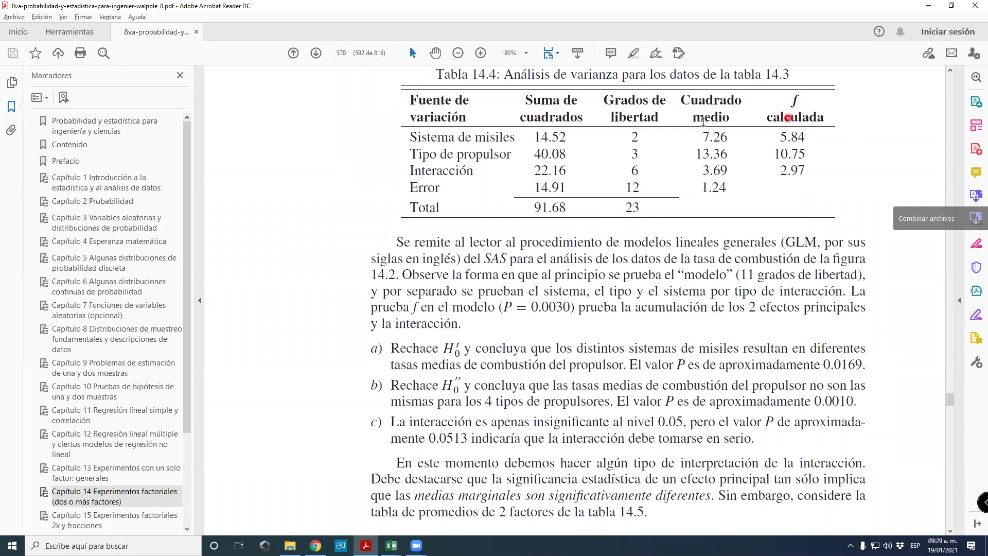
key("alt+Tab")
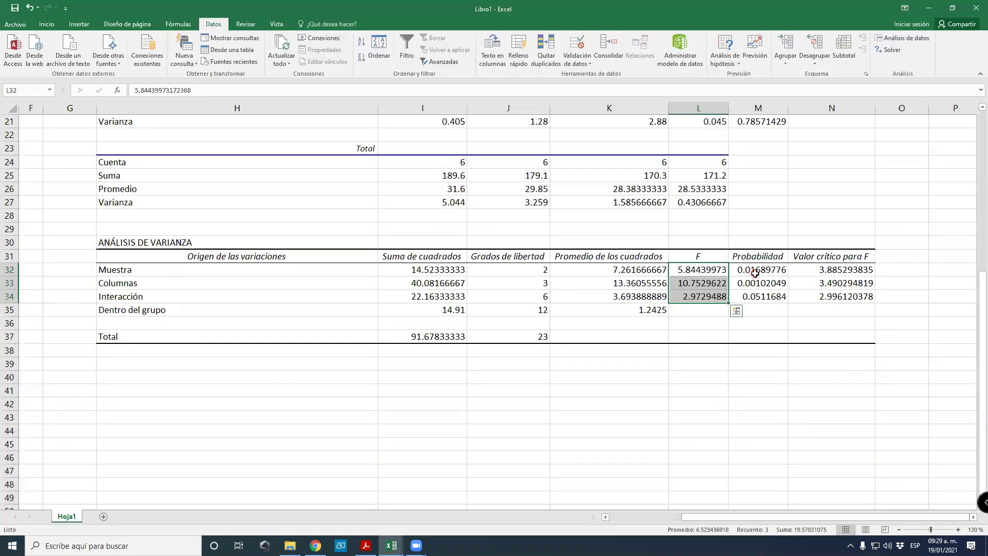
left_click(755, 271)
left_click_drag(756, 277, 757, 300)
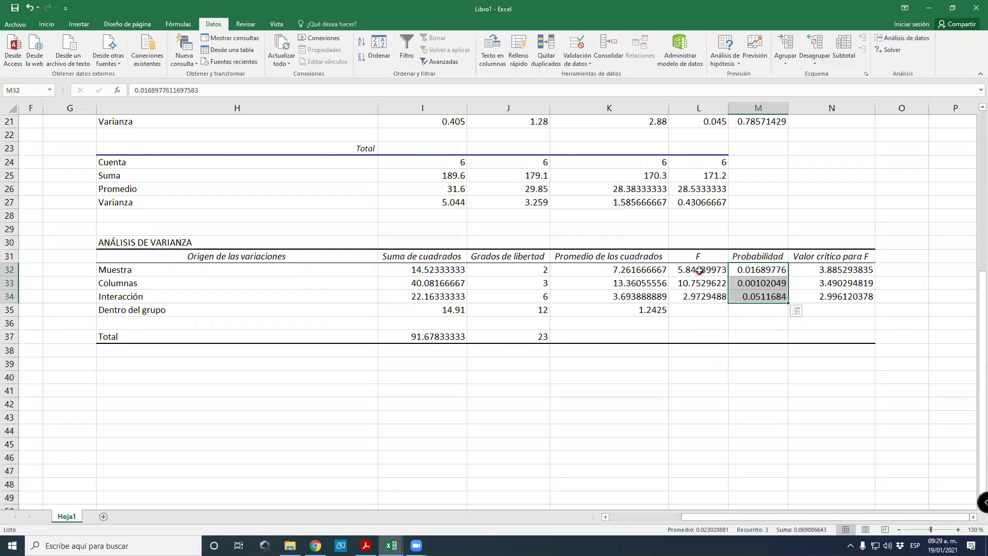
left_click_drag(847, 267, 846, 299)
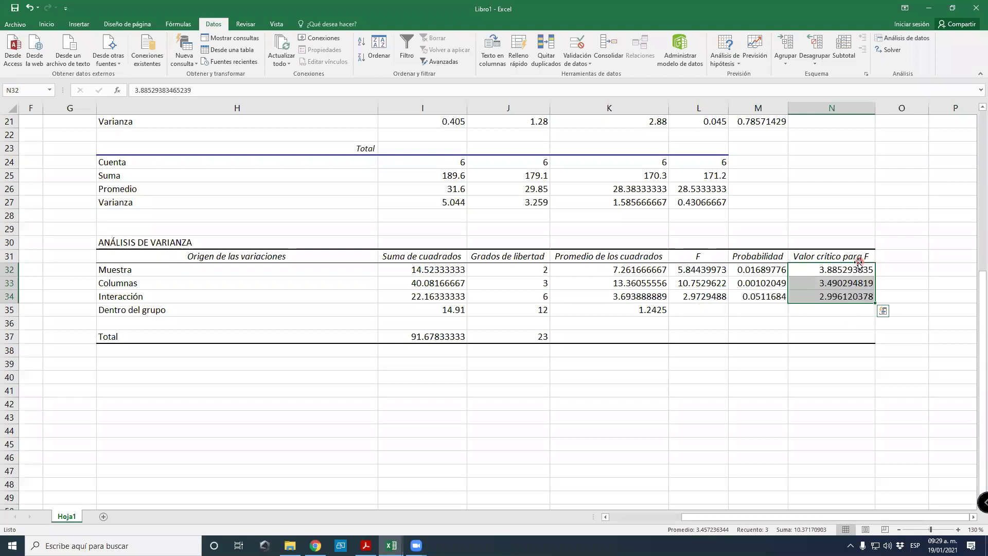
left_click(824, 269)
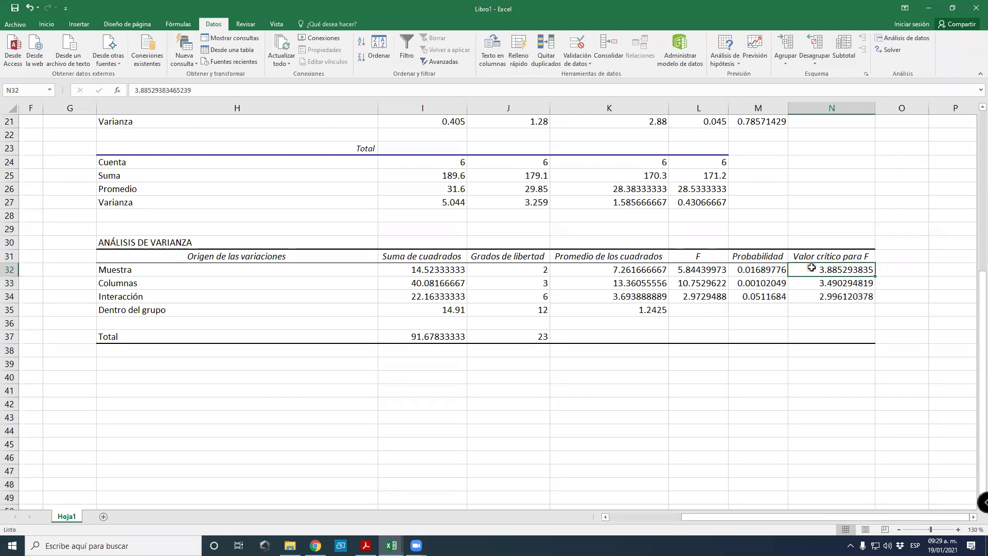
Fill the F value and the critical F value of the Muestra row with yellow.
left_click(701, 267)
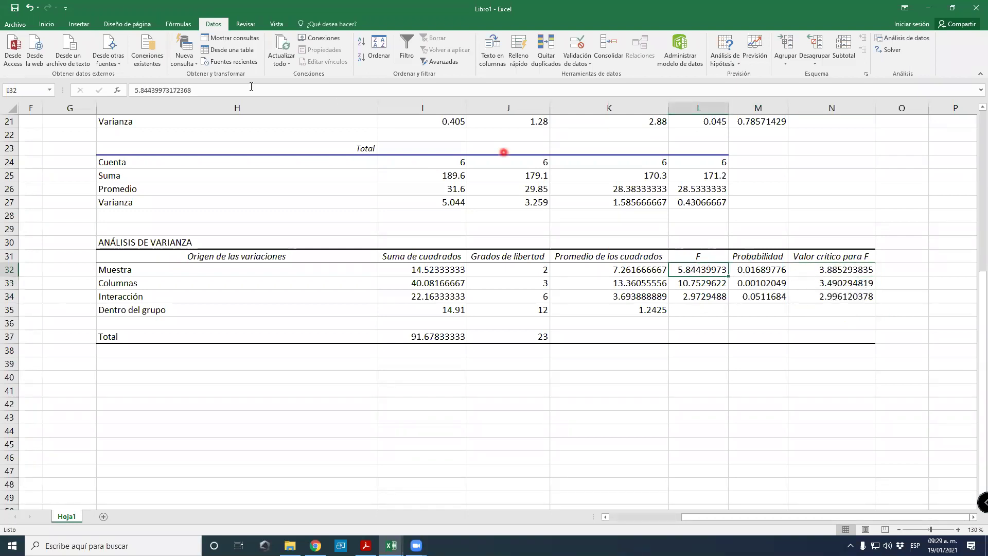
left_click(46, 24)
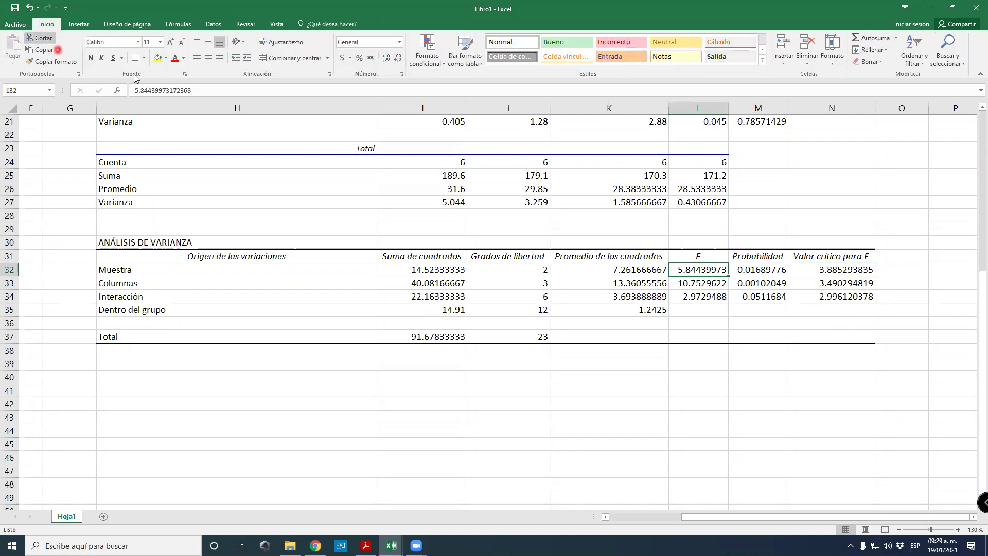
left_click(158, 58)
left_click(844, 271)
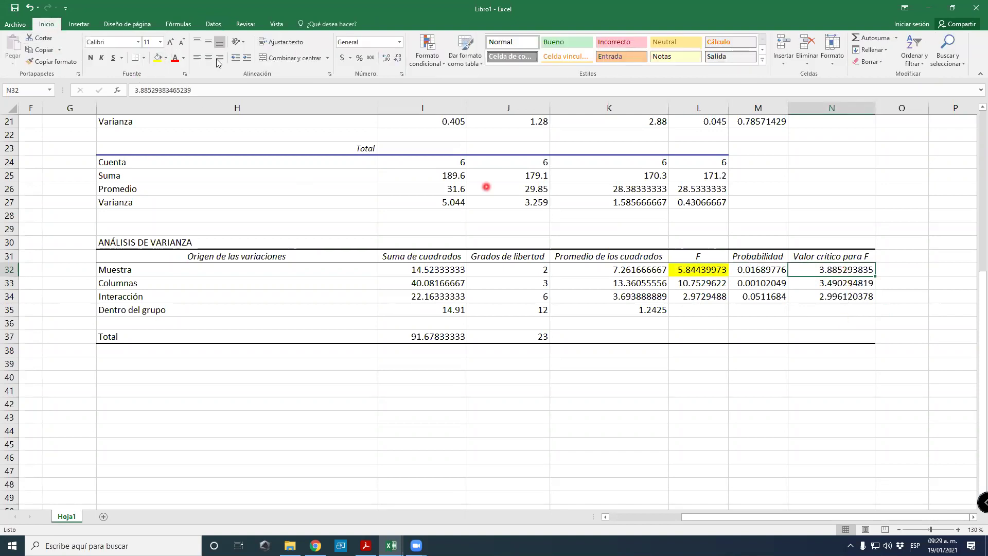
left_click(158, 58)
Fill the F value and the critical F value of the Columnas row with light blue.
left_click(699, 283)
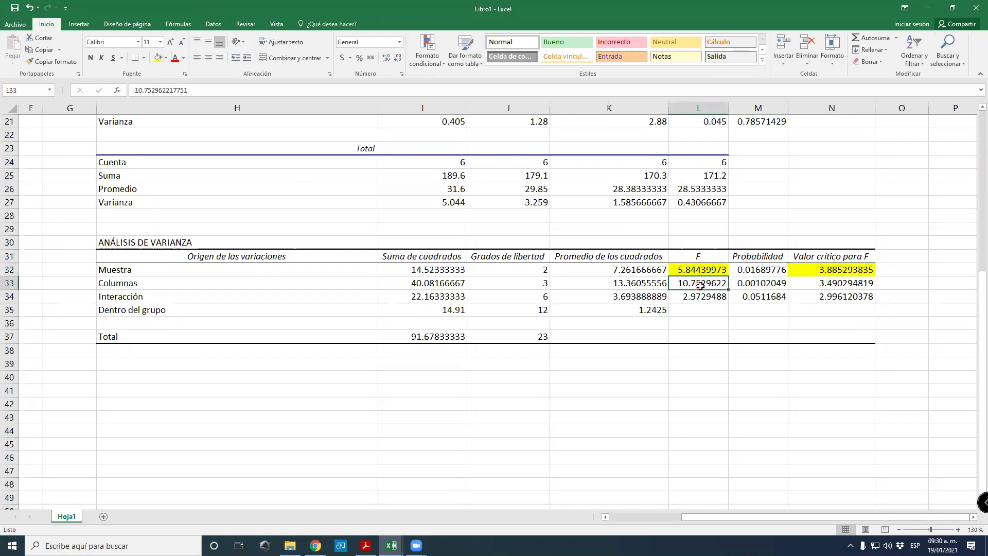
left_click(158, 58)
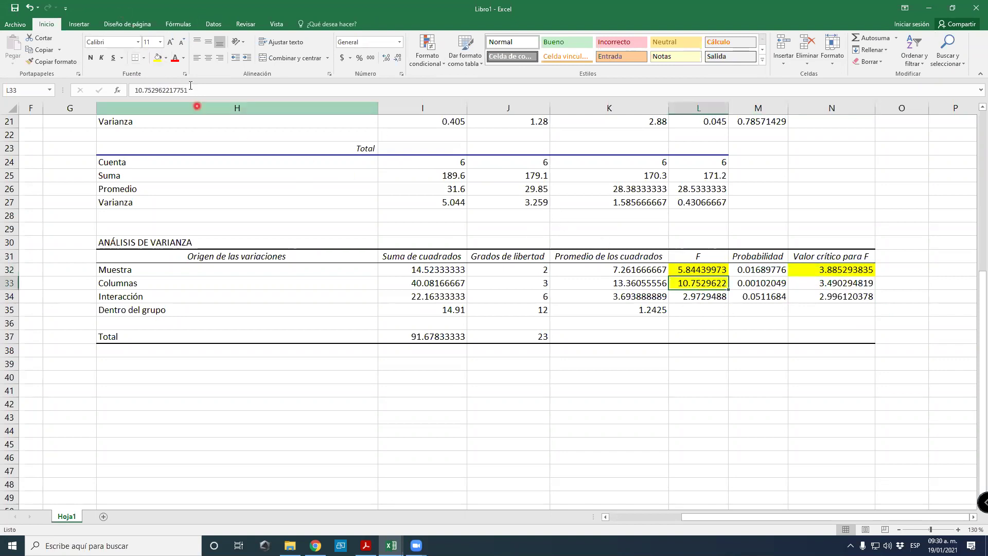
left_click(166, 59)
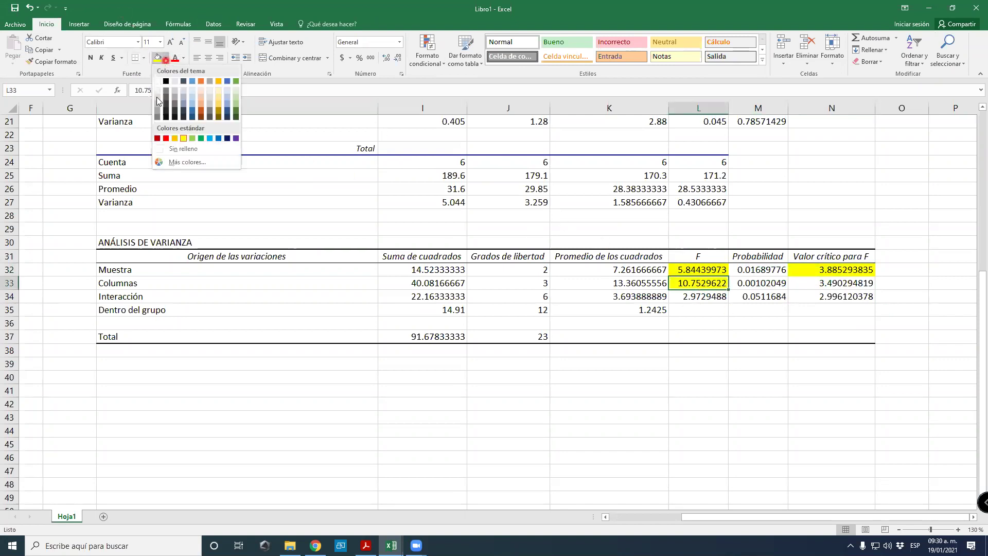
left_click(194, 99)
left_click(803, 281)
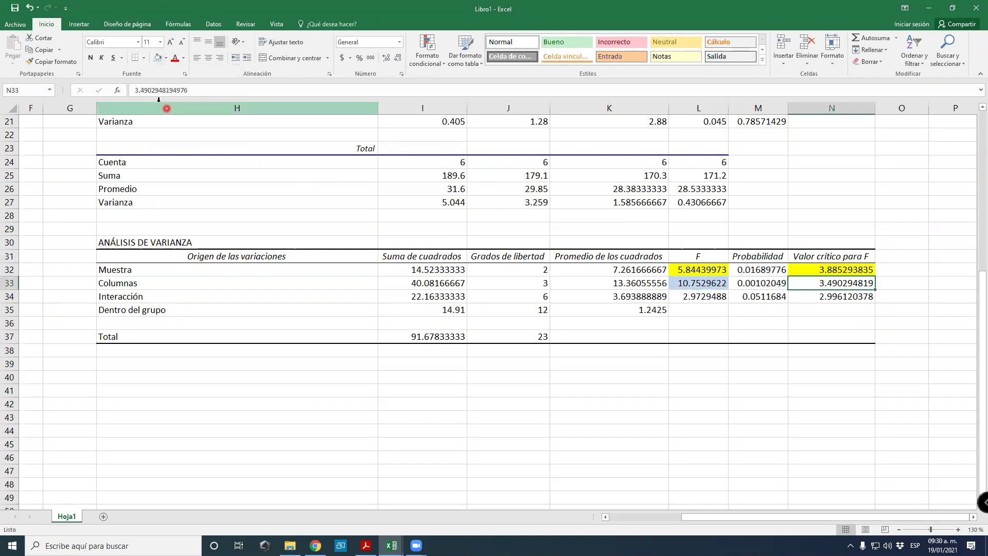
left_click(158, 58)
Fill the F value and the critical F value of the Interacción row with light green.
left_click(705, 296)
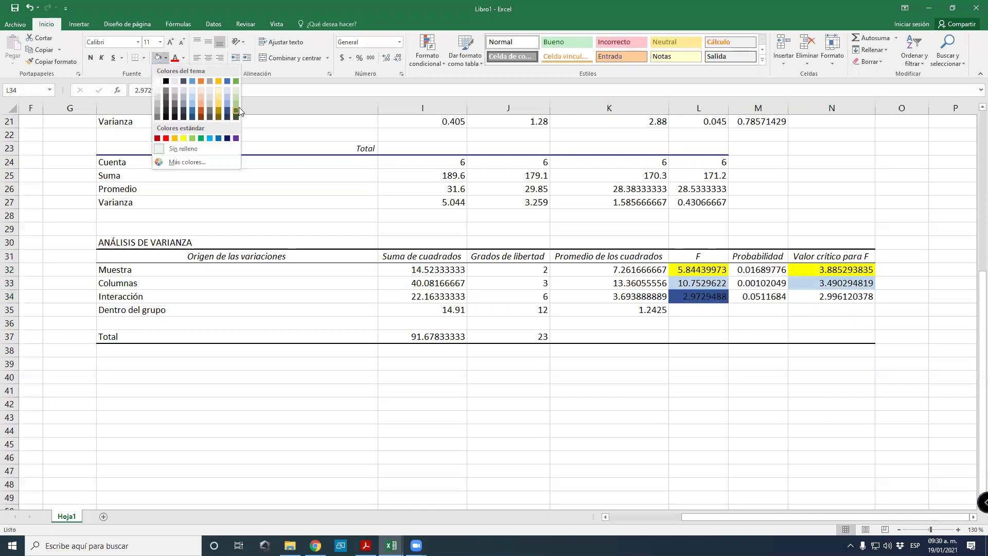
left_click(238, 103)
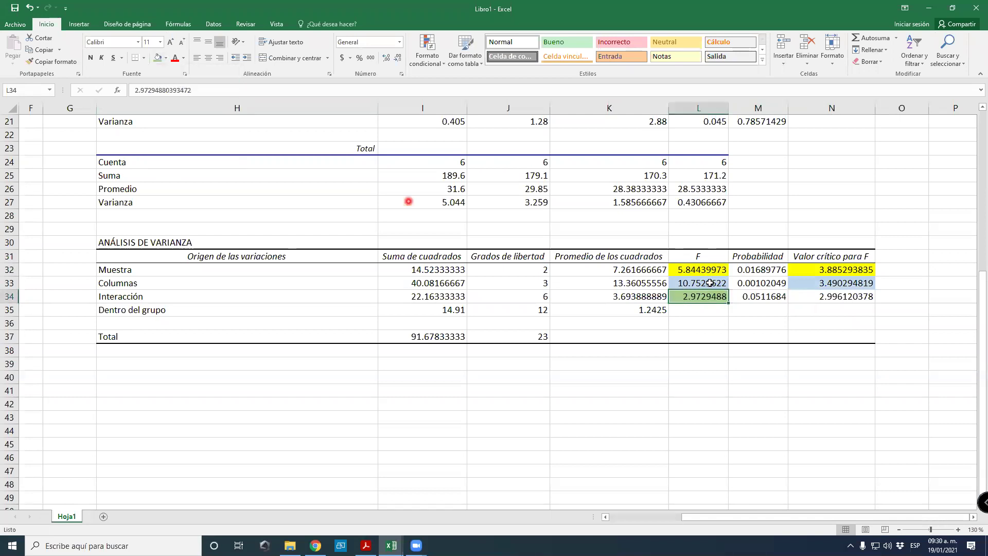
left_click(820, 298)
left_click(154, 60)
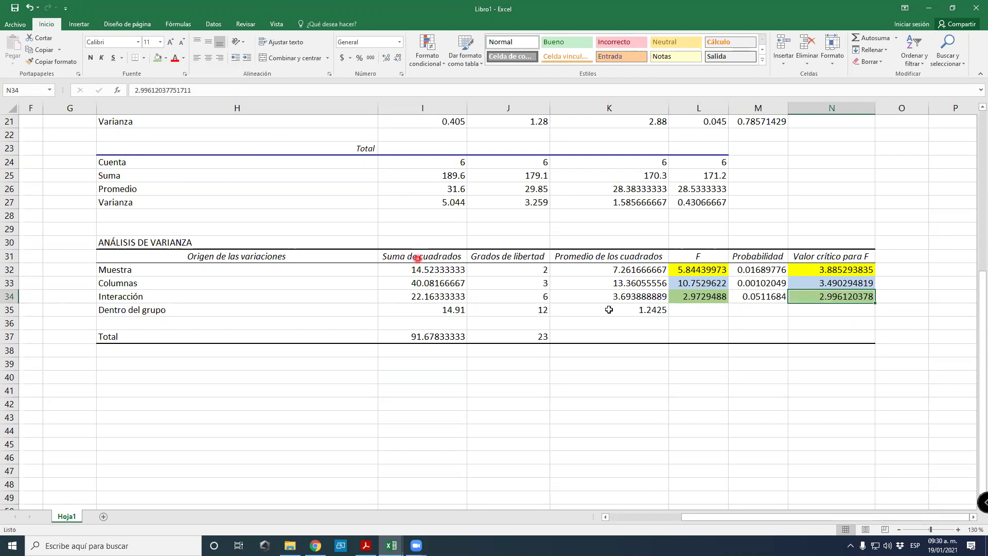
left_click(647, 323)
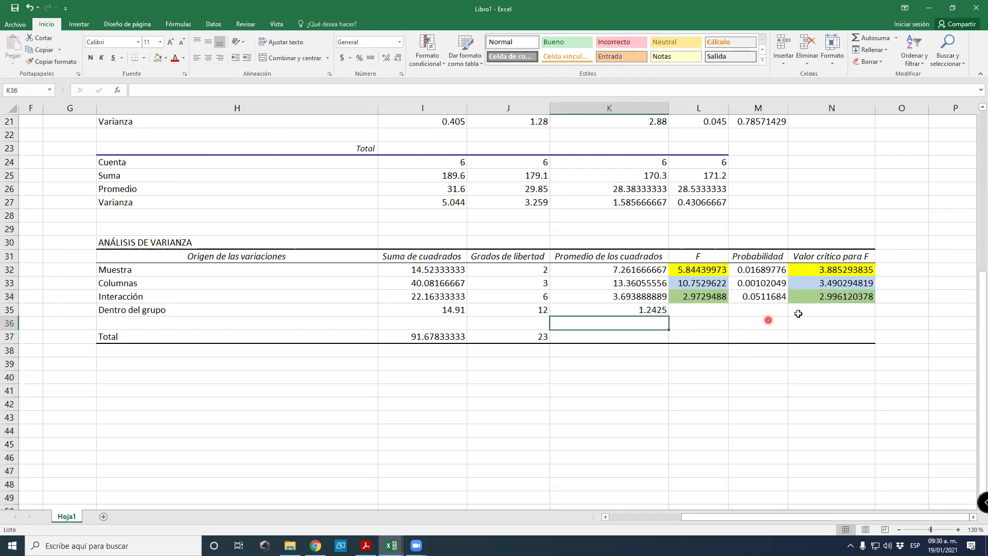
Examine the F value against the critical F value for the Muestra, Columnas and Interacción rows of the ANÁLISIS DE VARIANZA table.
left_click(826, 299)
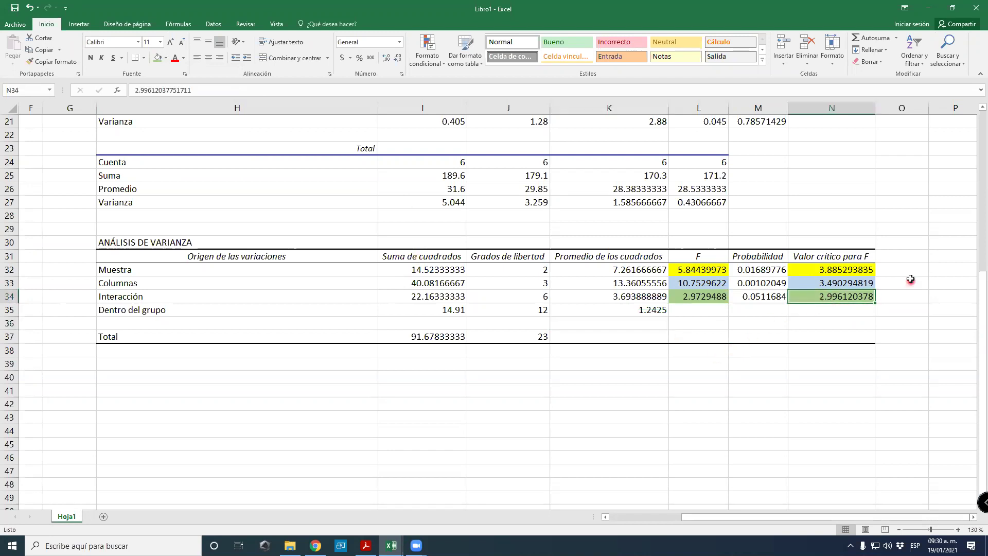
left_click(904, 268)
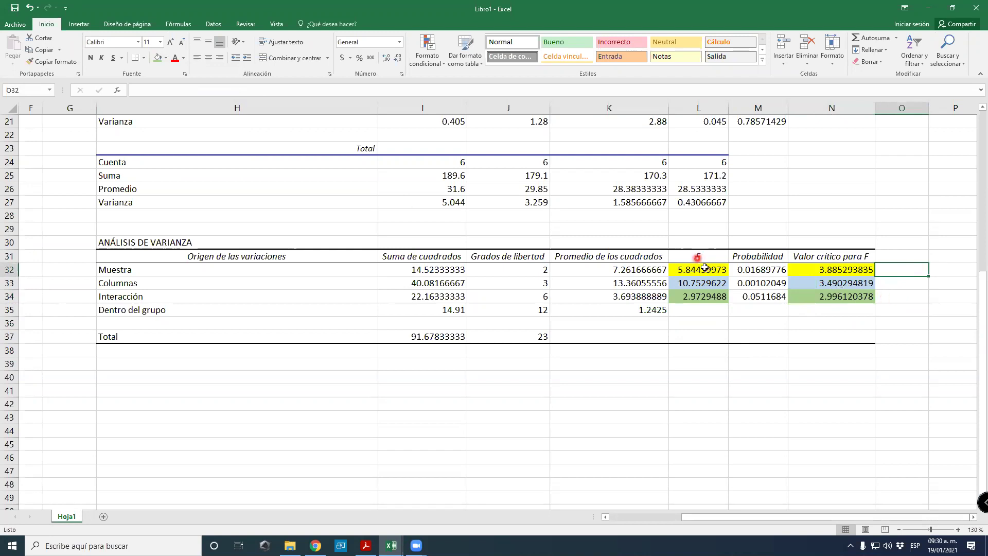
left_click(701, 269)
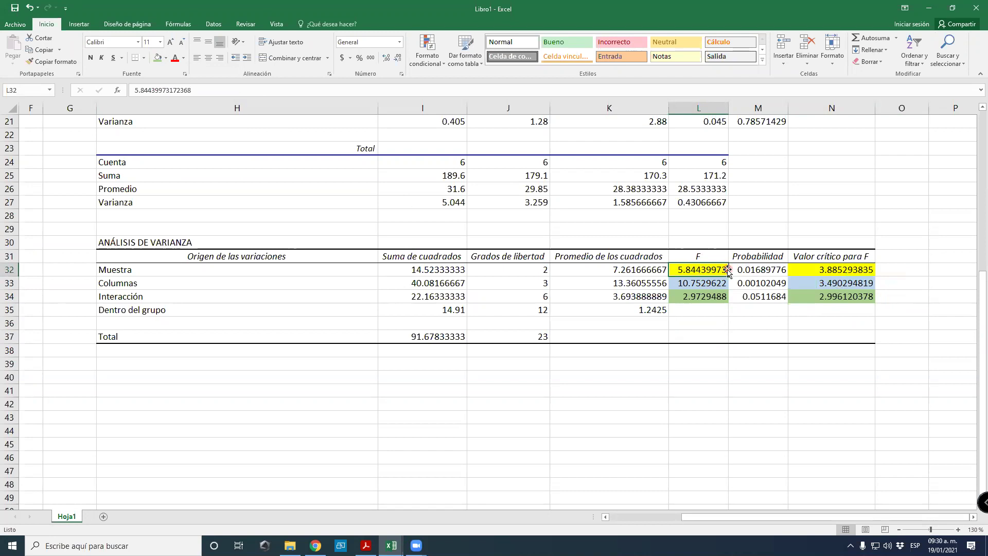
left_click(695, 267)
left_click(185, 268)
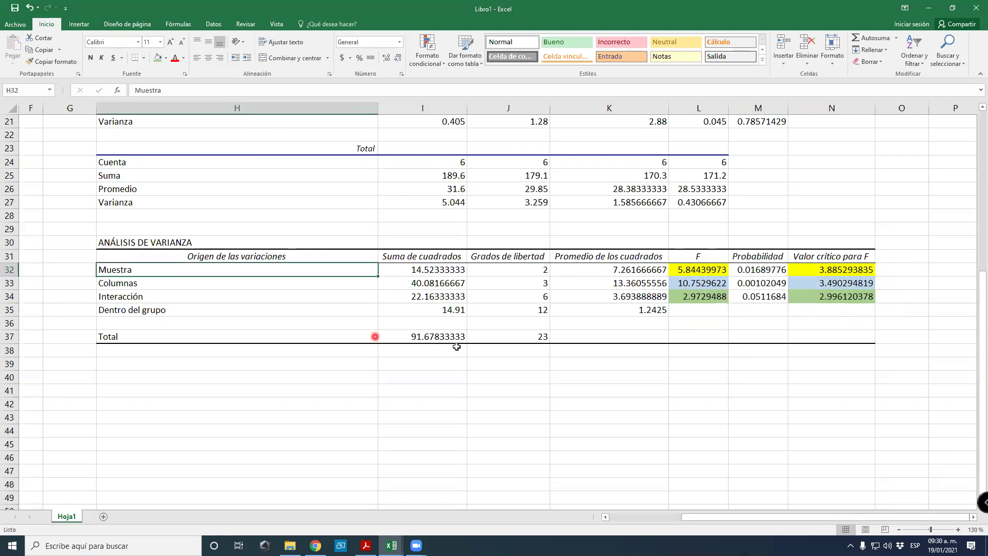
left_click(699, 282)
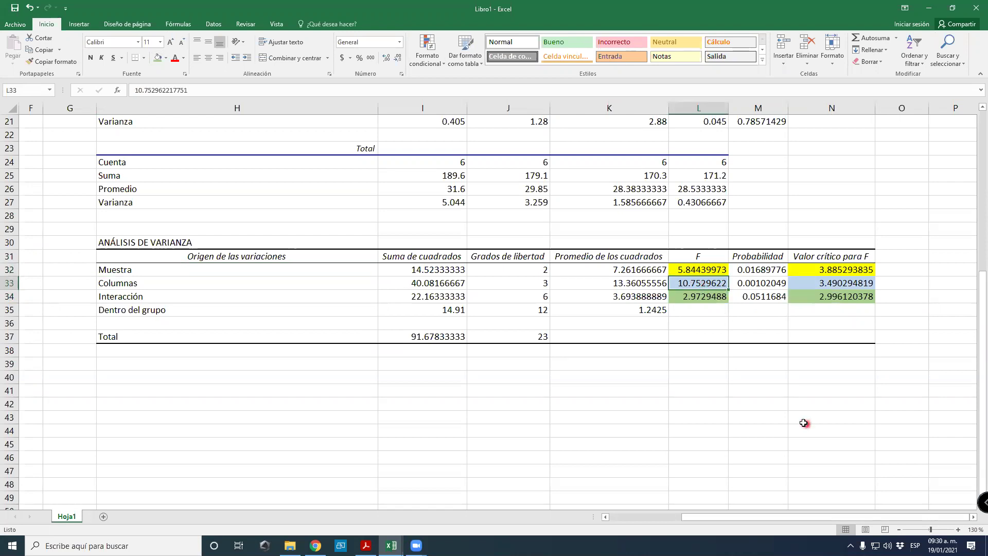
left_click(161, 282)
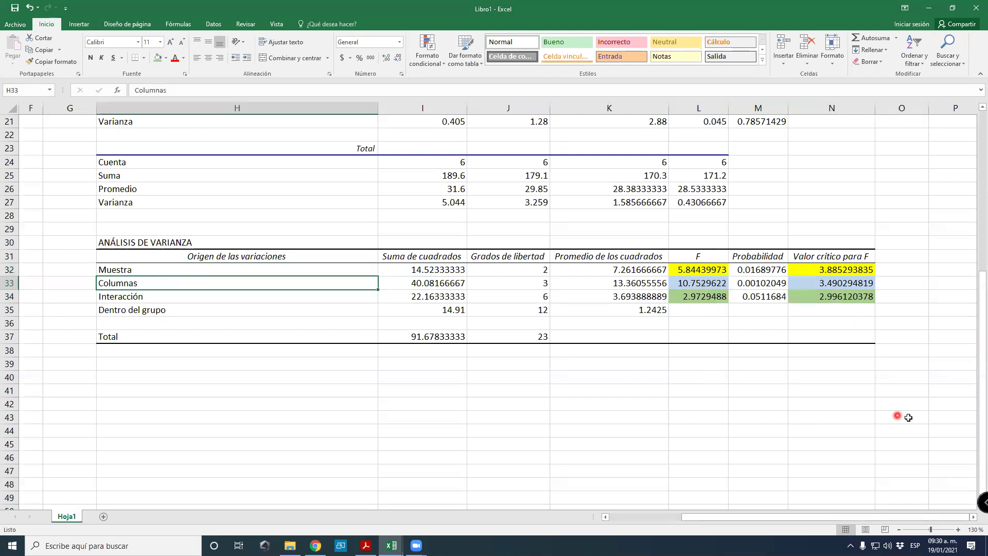
left_click(704, 301)
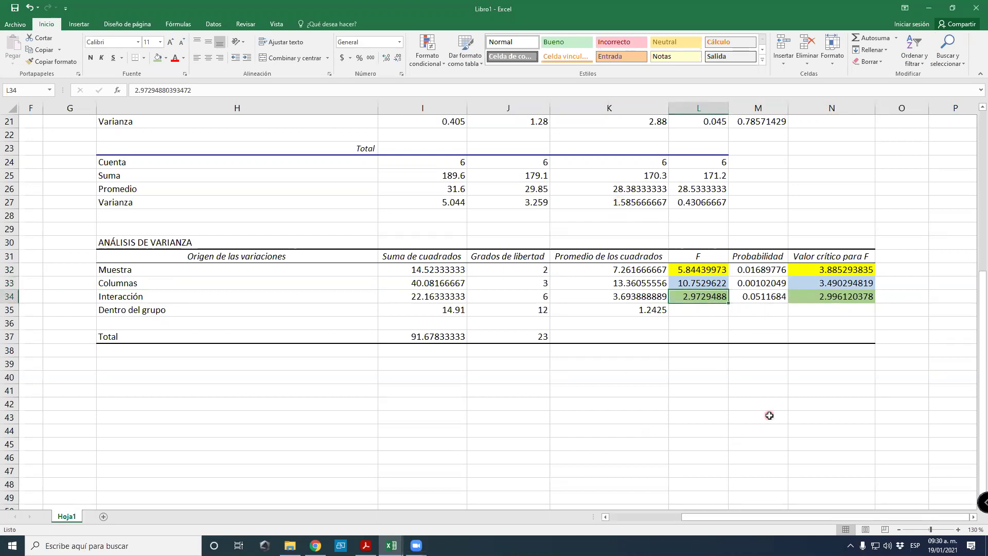
left_click(808, 297)
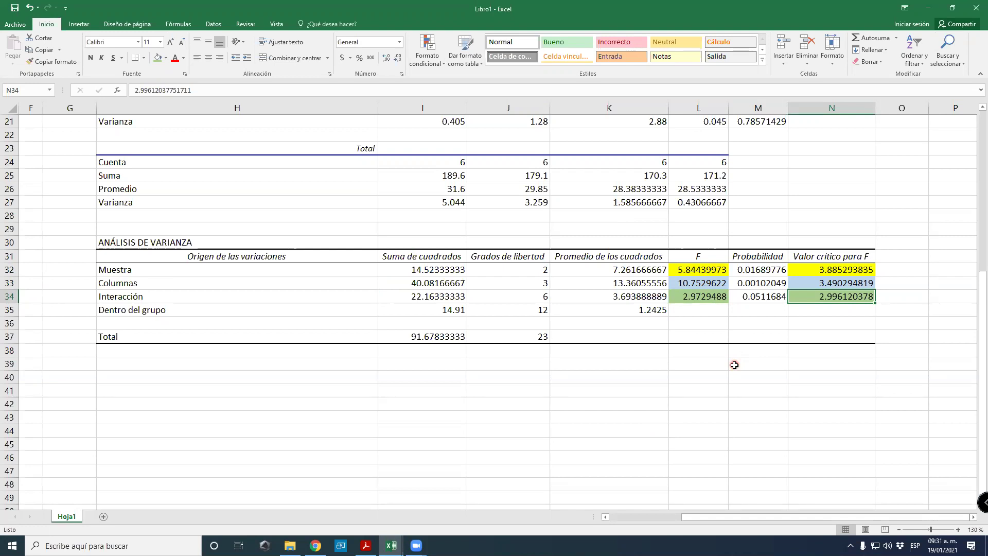
left_click(282, 270)
left_click(276, 286)
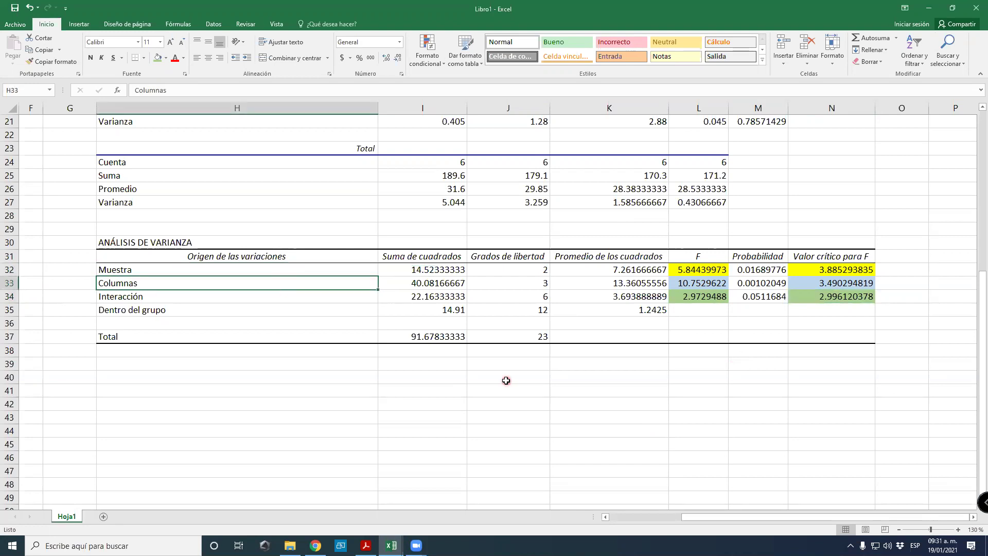
left_click(711, 268)
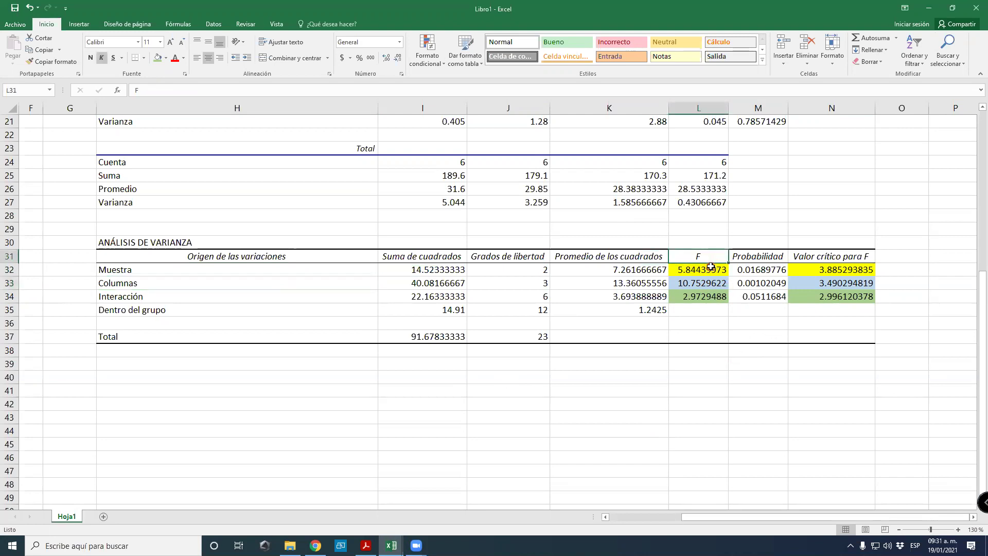
Compare the F and critical F values in the variance table with the textbook's conclusions a), b) and c) below Tabla 14.4.
left_click_drag(713, 279, 713, 296)
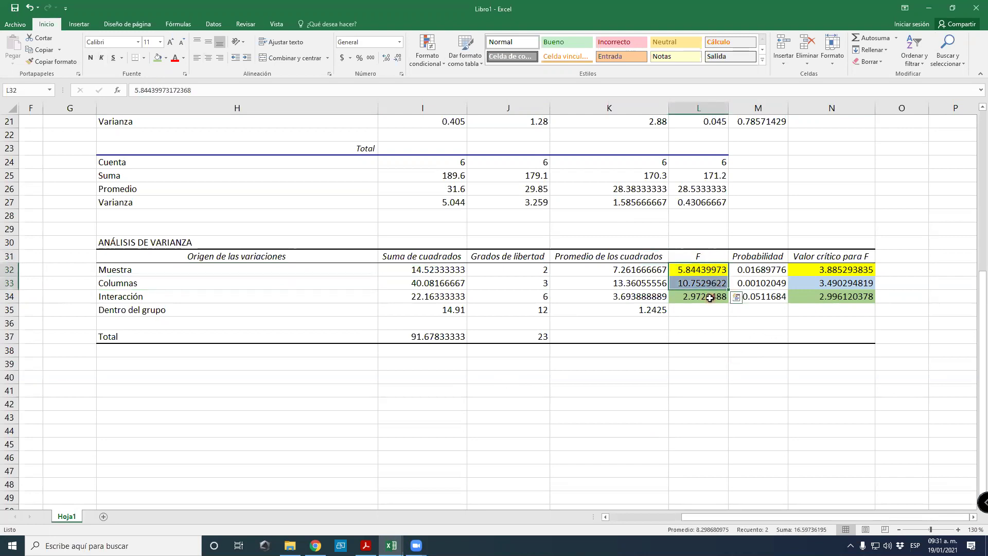
left_click(712, 296)
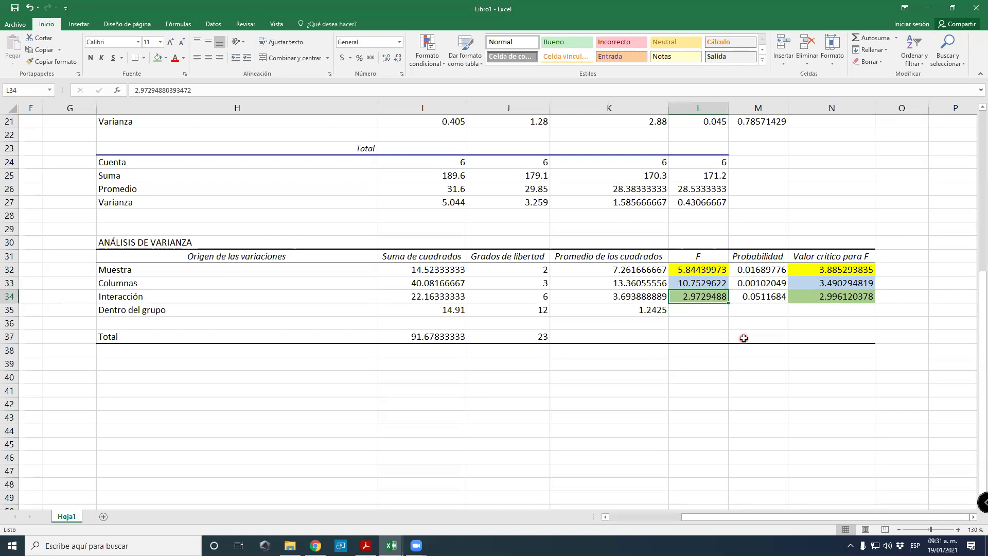
left_click_drag(699, 270, 700, 282)
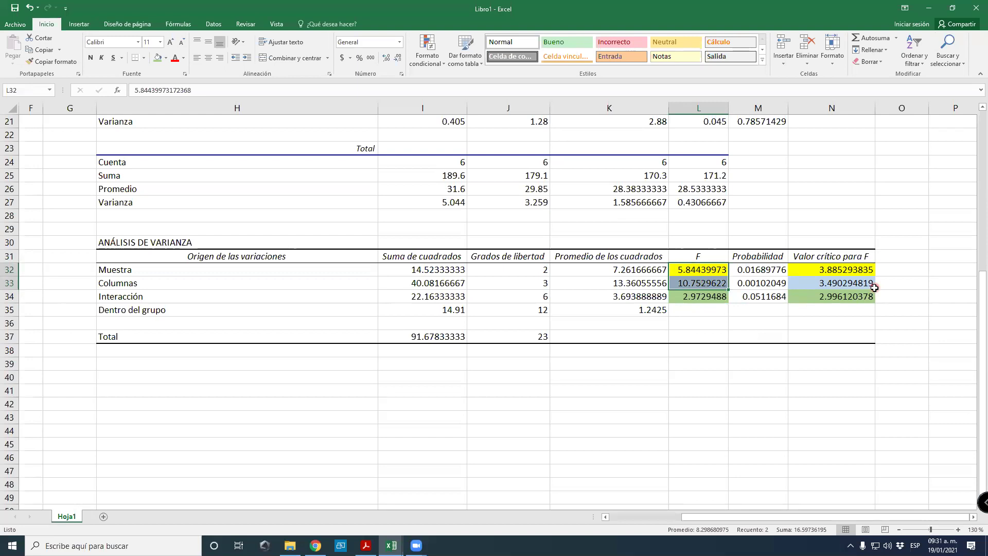
left_click_drag(750, 519, 743, 518)
left_click(748, 296)
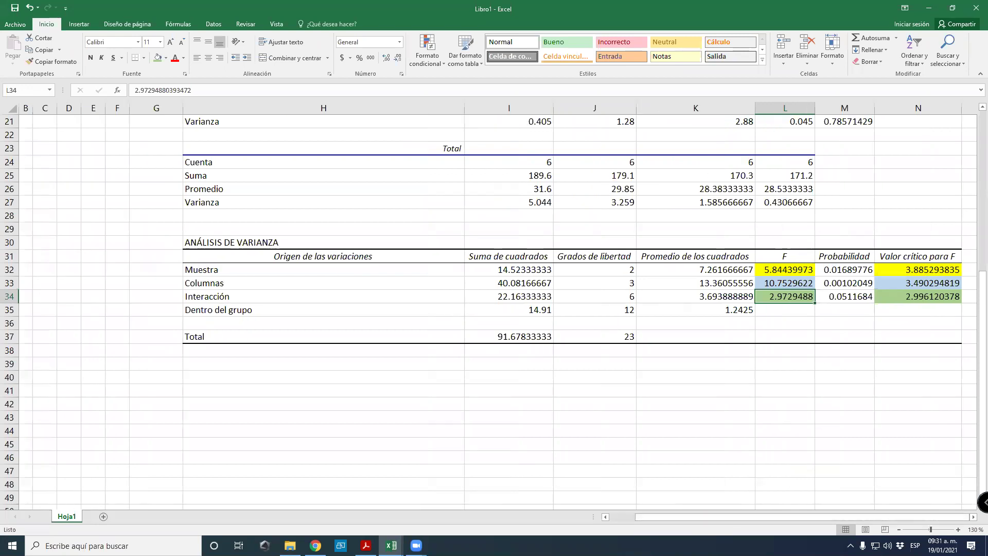
left_click(366, 546)
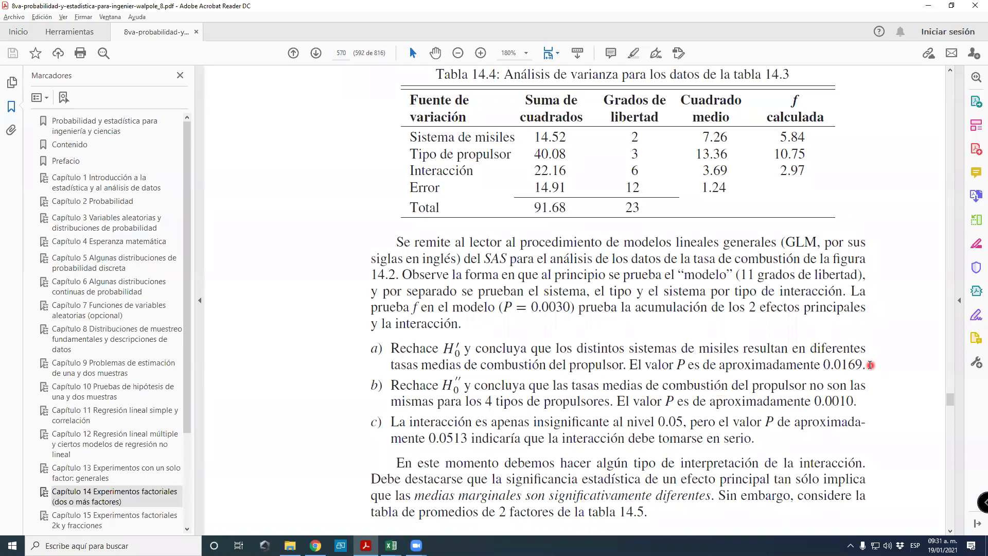
scroll(869, 365, "down", 2)
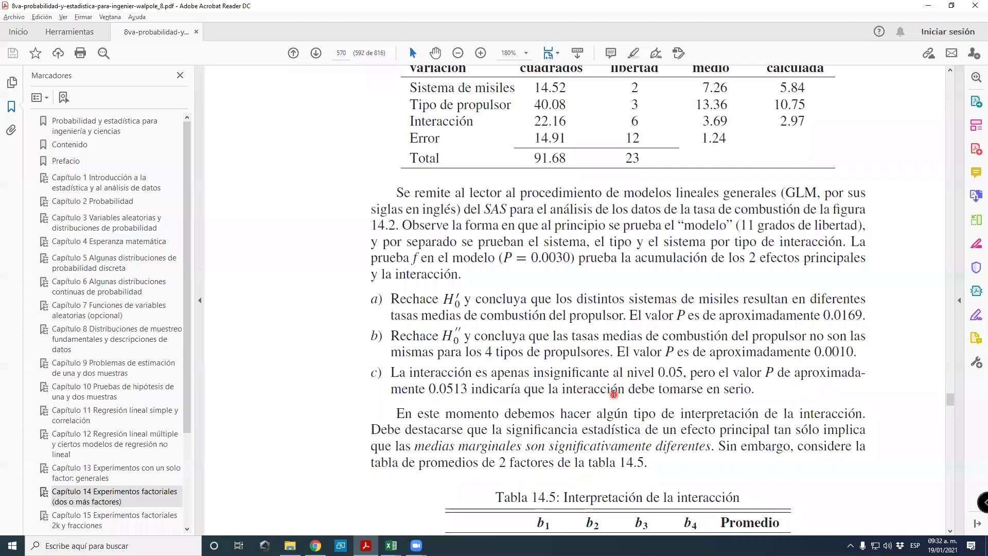
left_click(391, 544)
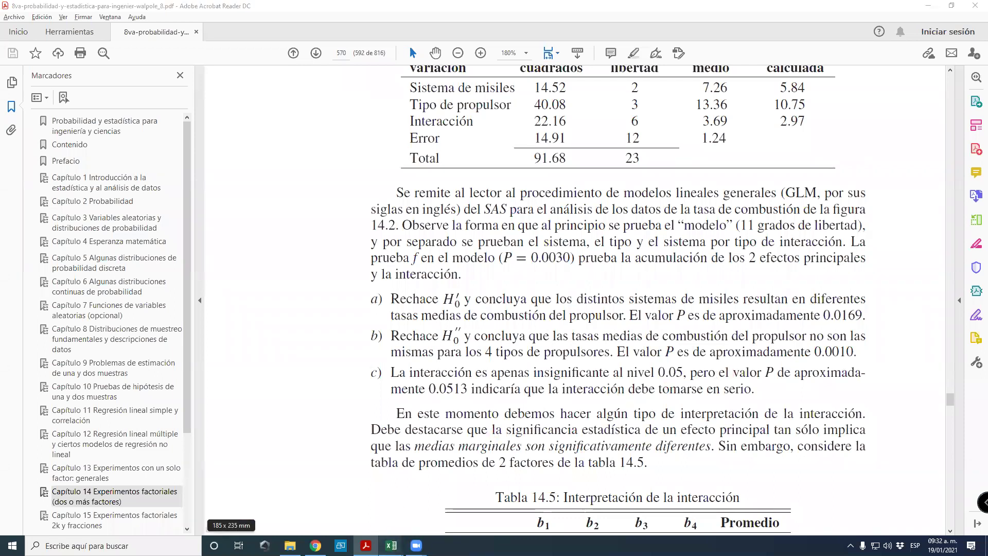
left_click(432, 505)
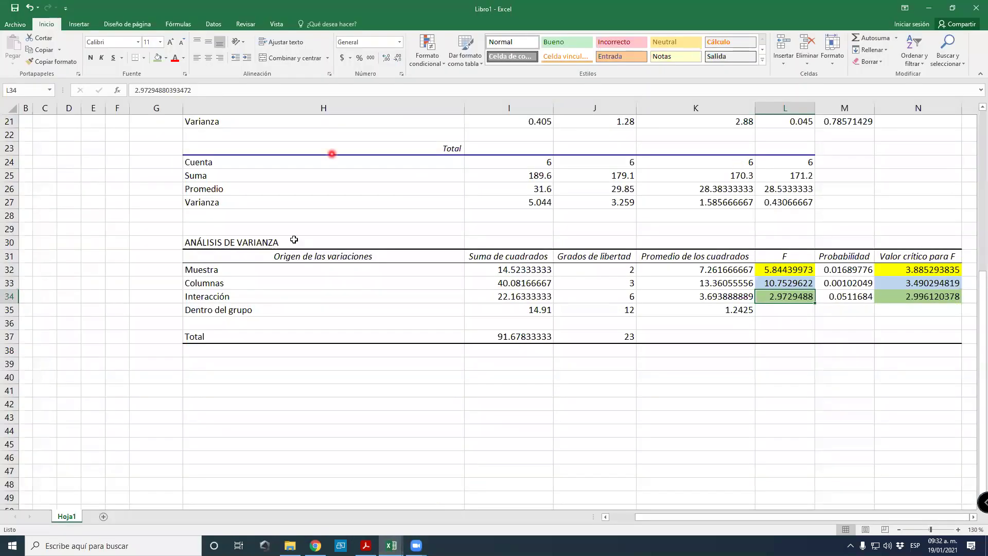
scroll(448, 287, "up", 4)
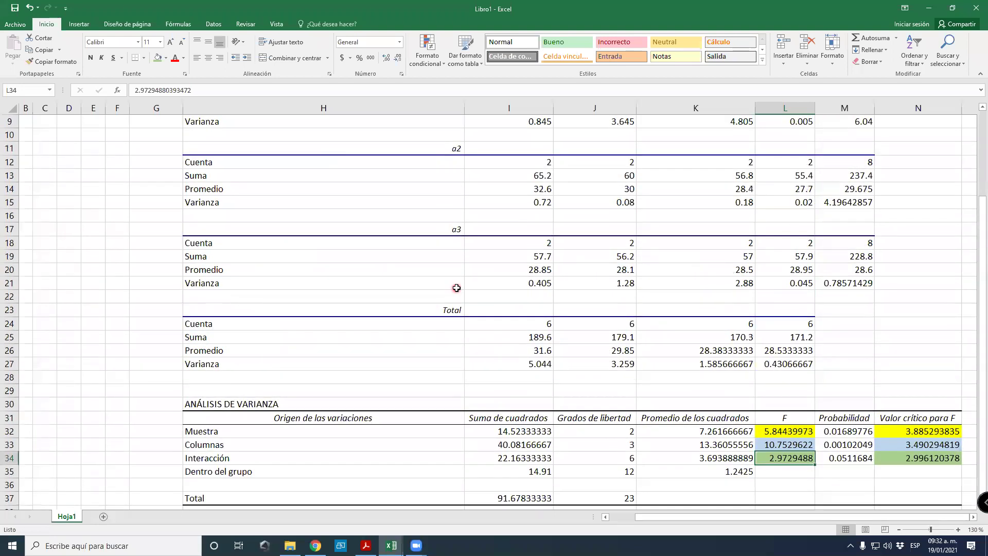
scroll(456, 289, "down", 1)
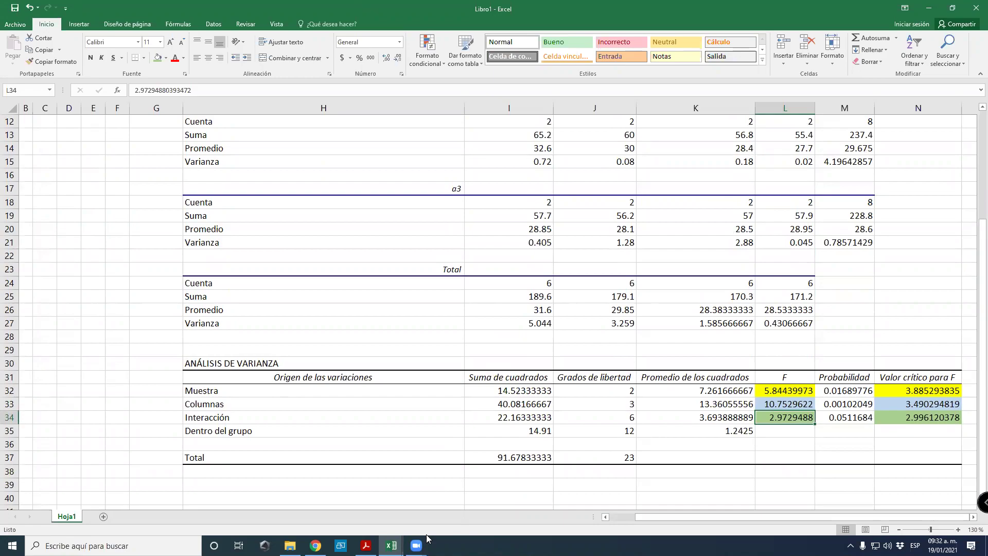
Switch to Adobe Acrobat Reader and copy the temperature and oven data table of exercise 14.1 from the textbook.
left_click(366, 546)
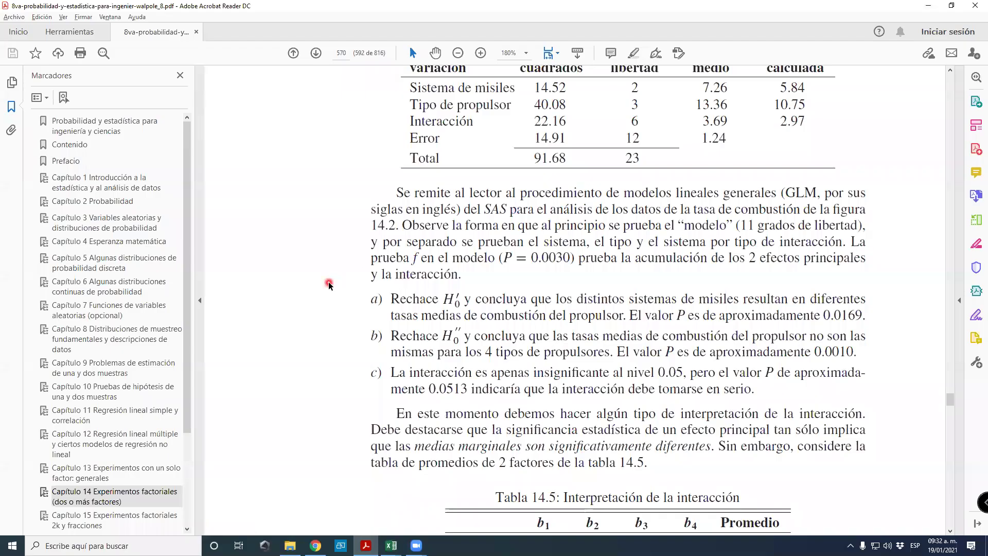
scroll(329, 285, "down", 5)
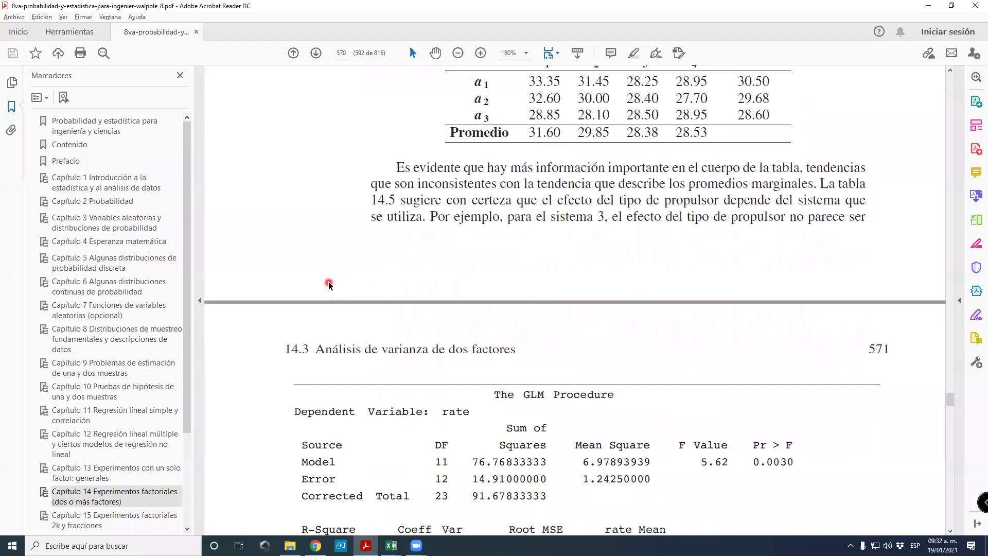
scroll(329, 285, "down", 5)
scroll(330, 285, "down", 20)
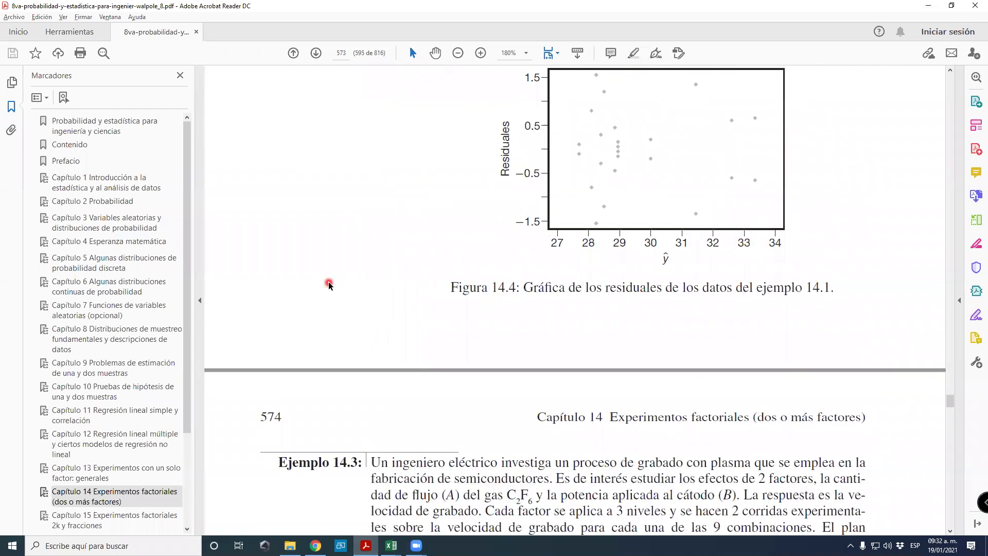
scroll(329, 285, "down", 10)
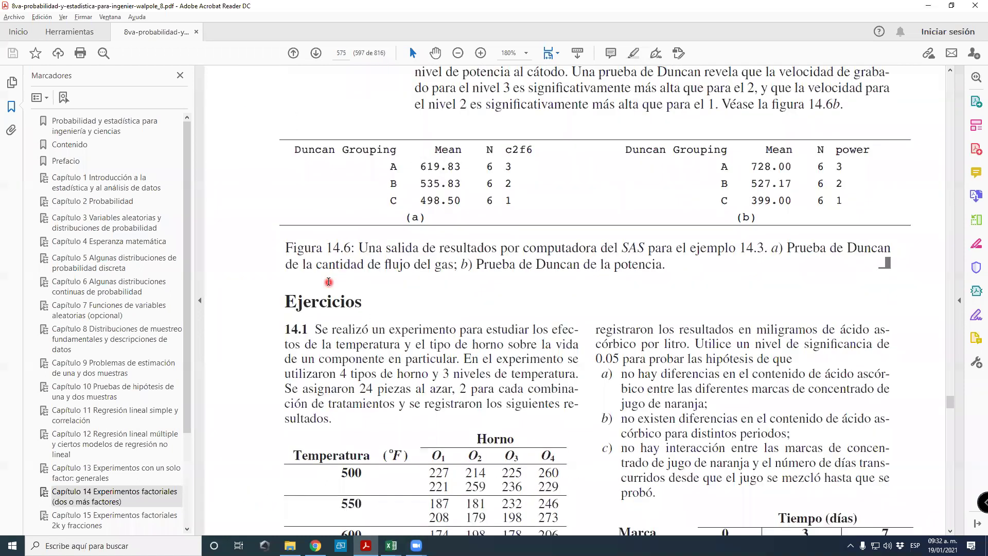
scroll(328, 282, "down", 5)
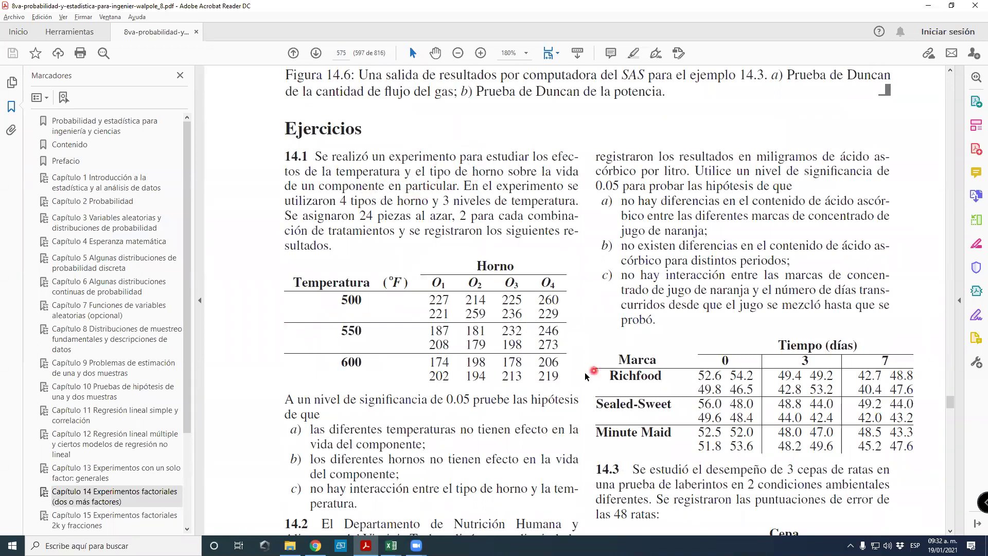
left_click_drag(556, 376, 432, 287)
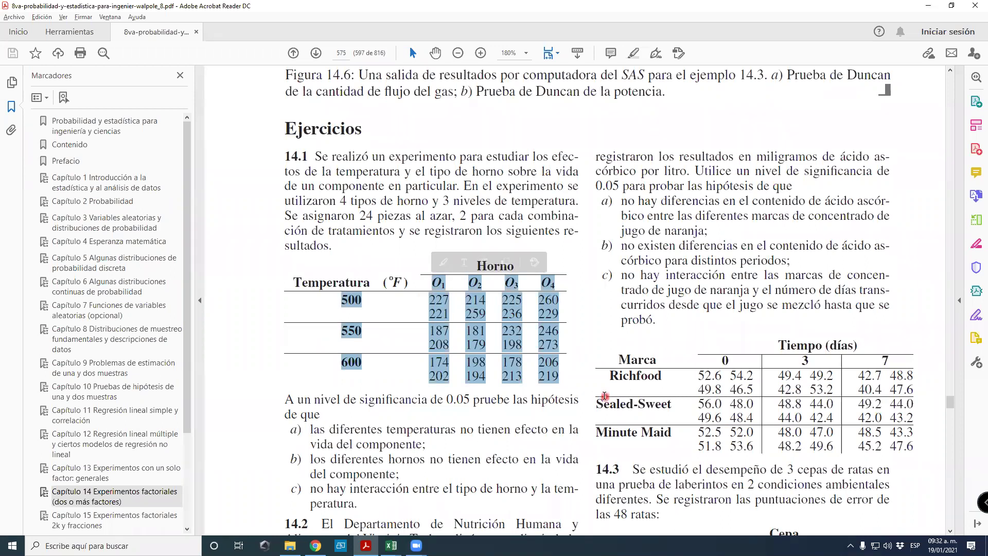
Switch to Excel, add a new sheet and paste the copied exercise data at cell B2.
mouse_move(391, 545)
left_click(431, 516)
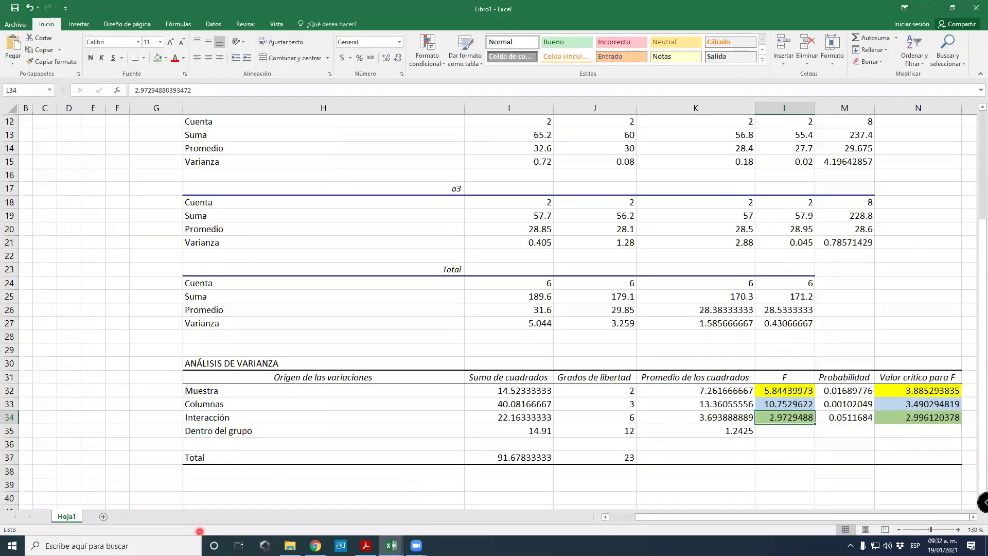
left_click(103, 516)
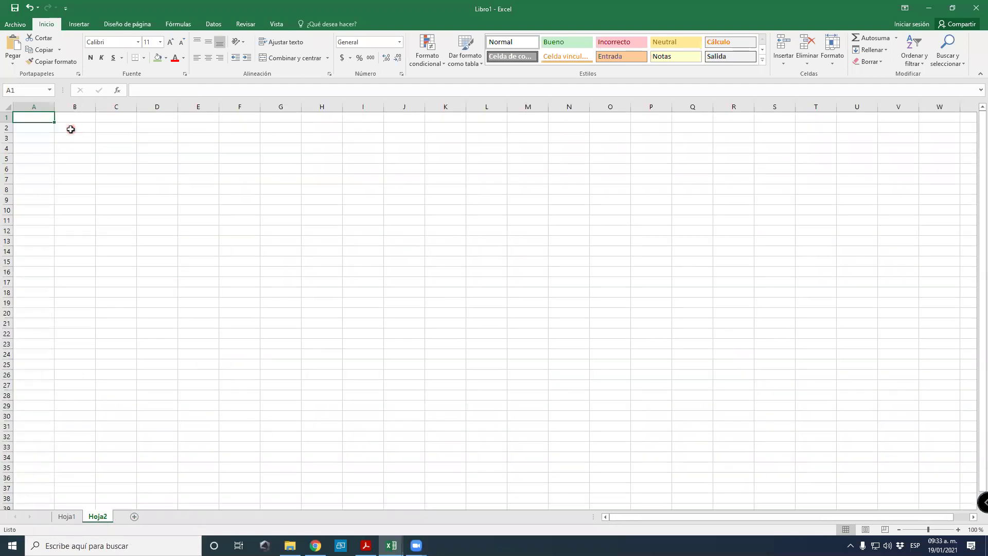
left_click(78, 140)
left_click(81, 128)
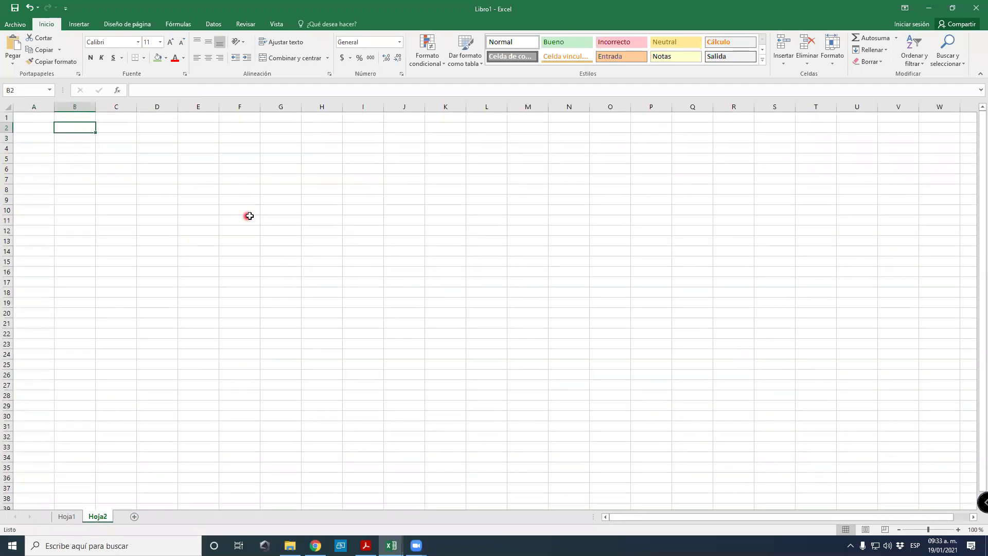
key("ctrl+v")
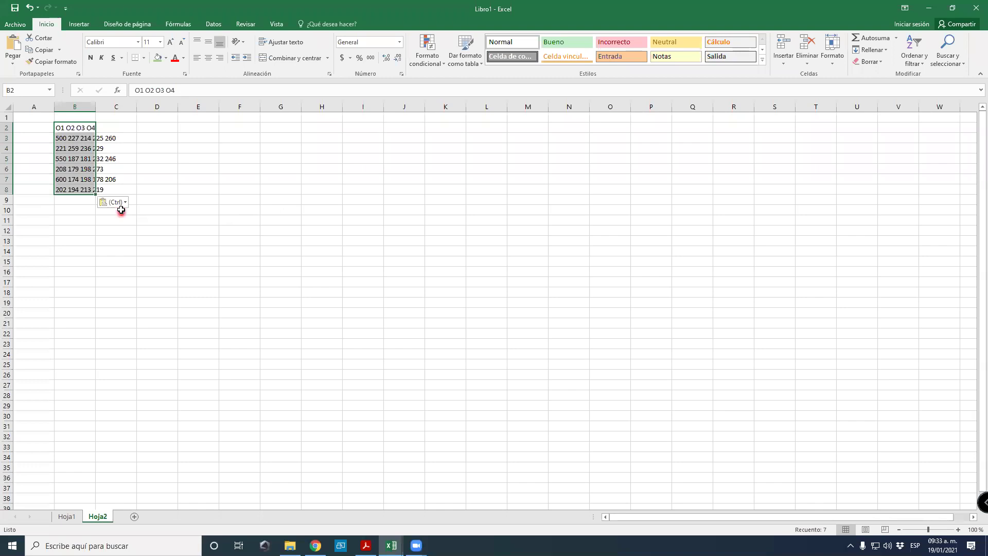
Split the pasted text into columns with the text import wizard, as delimited data separated by spaces.
left_click(122, 203)
left_click(143, 244)
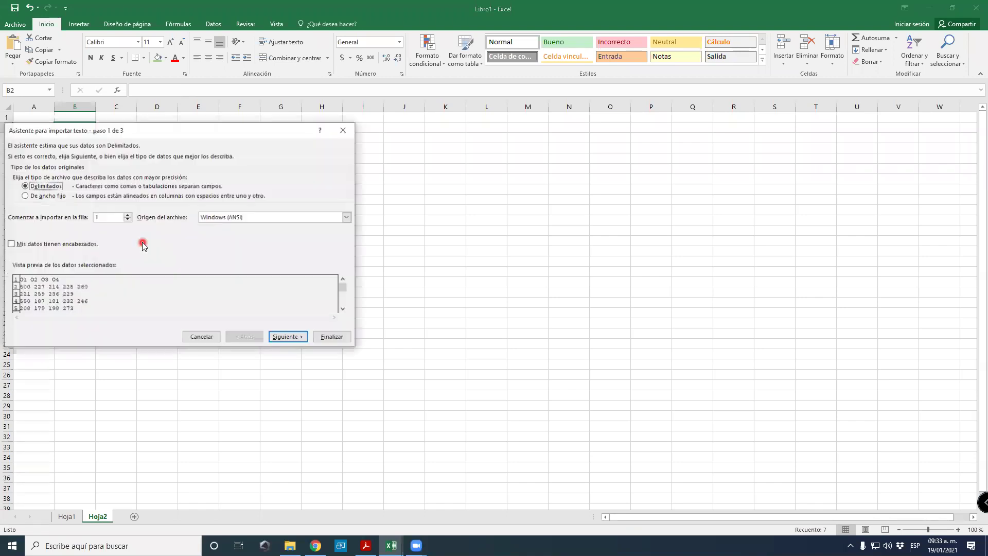
left_click(301, 337)
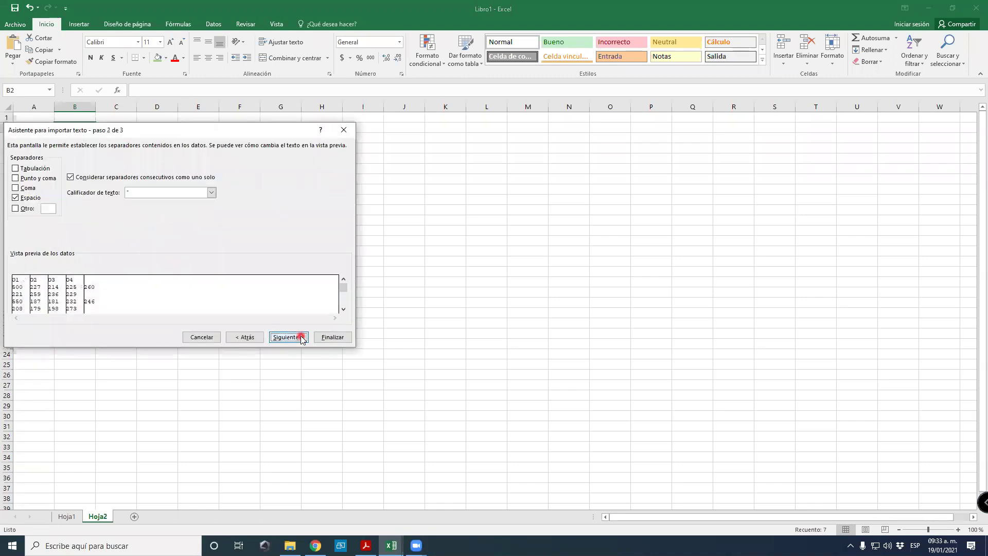
left_click(301, 338)
left_click(332, 337)
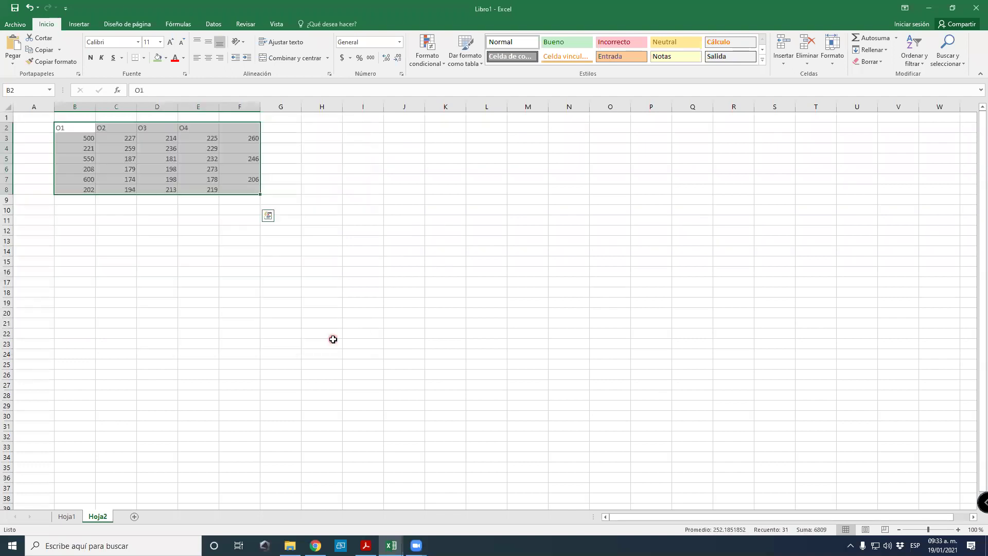
left_click(337, 301)
Move the headers O1 to O4 one column to the right, into C2:F2.
left_click_drag(59, 127, 203, 129)
key("ctrl+x")
key("Right")
key("ctrl+v")
Move the second replicate row of the 500 level one column to the right, into C4:F4.
key("Down")
key("Down")
key("Left")
key("ctrl+shift+Right")
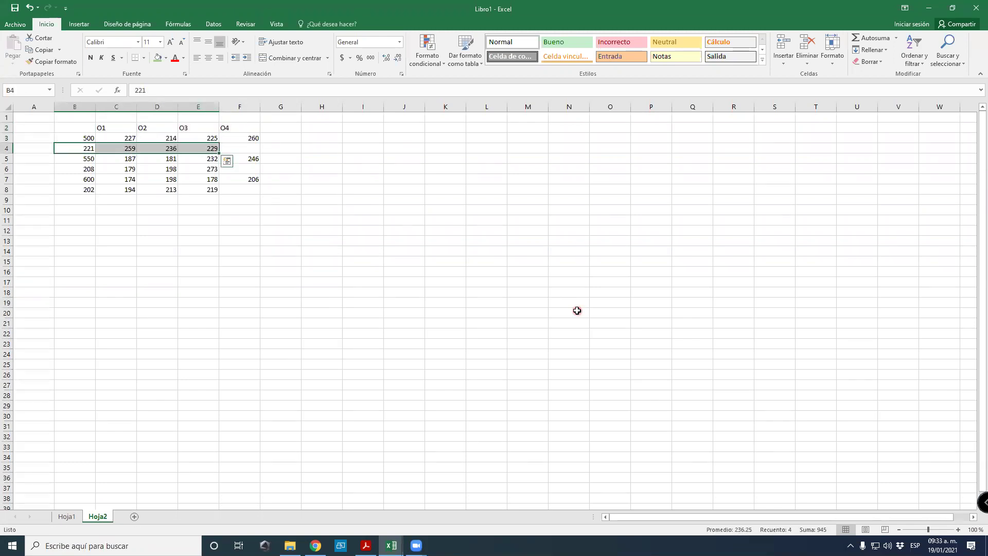
key("ctrl+x")
key("Right")
key("ctrl+v")
Move the second replicate row of the 550 level one column to the right, into C6:F6.
key("Down")
key("Down")
key("Left")
key("ctrl+shift+Right")
key("ctrl+x")
key("Right")
key("ctrl+v")
Move the second replicate row of the 600 level one column to the right, into C8:F8.
key("Down")
key("Down")
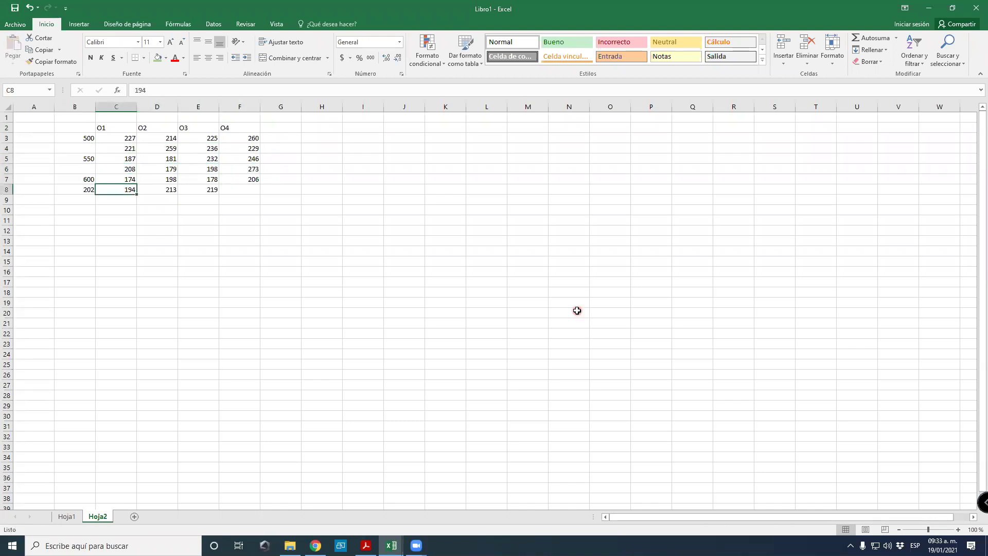
key("Left")
key("ctrl+shift+Right")
key("ctrl+x")
key("Right")
key("ctrl+v")
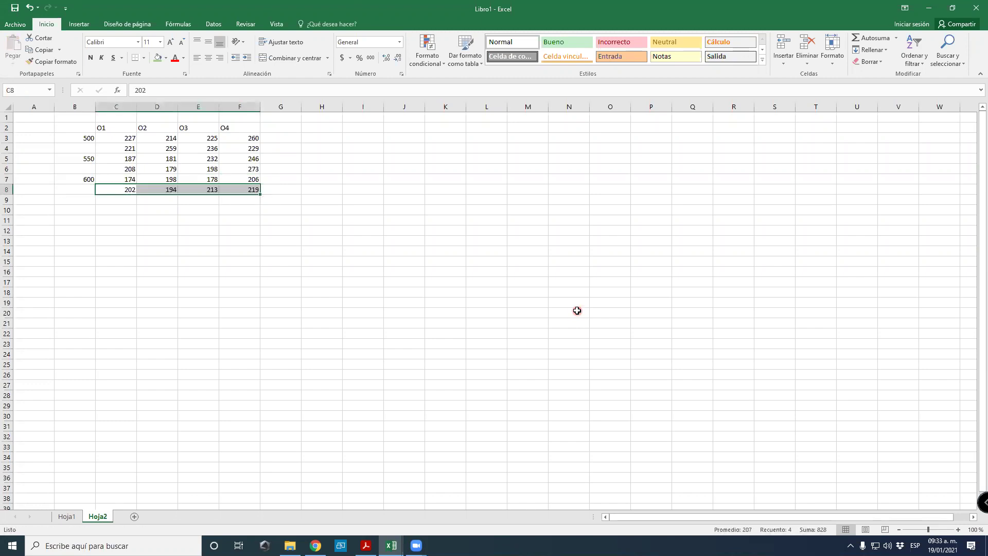
Enlarge the sheet view to 200% and check the rearranged data against the exercise 14.1 table in the textbook PDF.
left_click(957, 530)
left_click(957, 530)
left_click(957, 530)
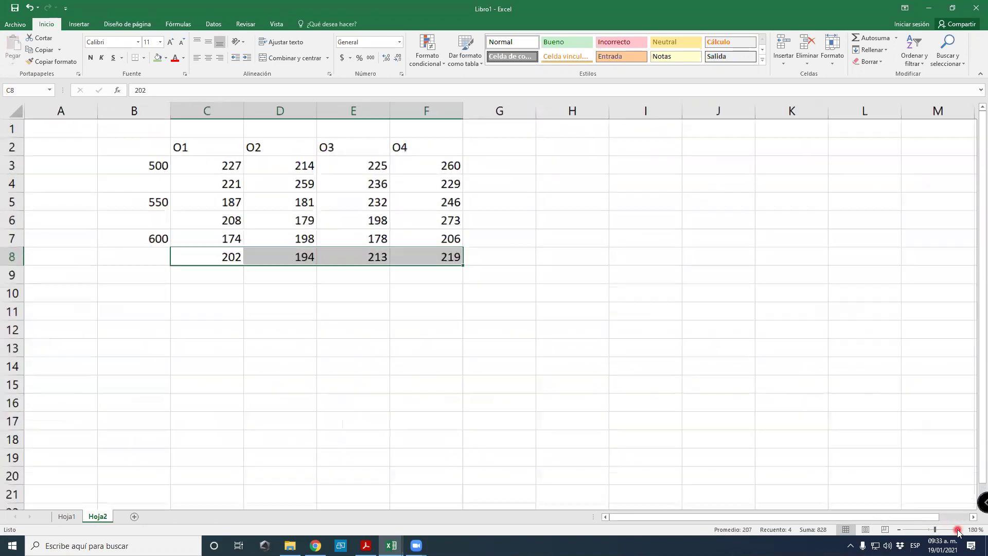
left_click(957, 529)
left_click_drag(216, 155, 456, 156)
key("alt+Tab")
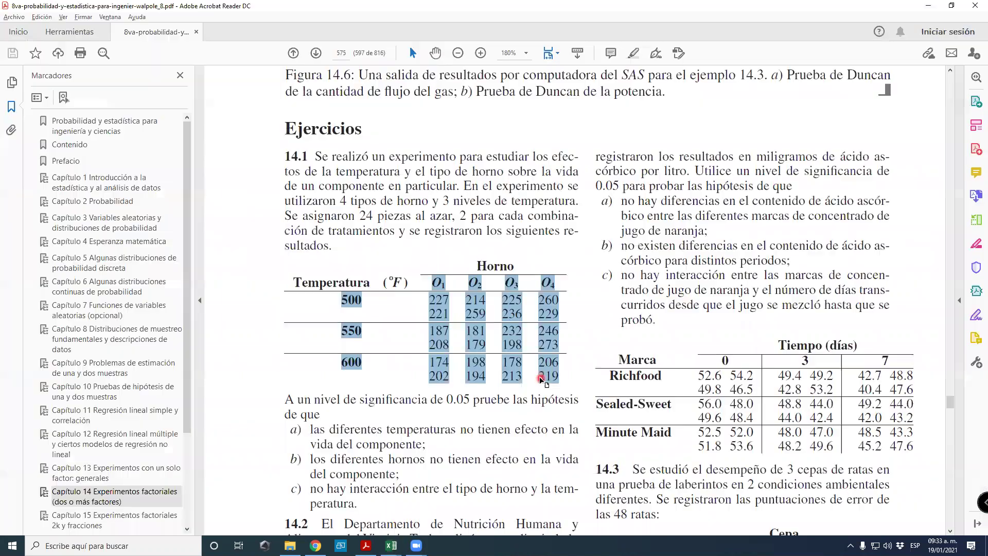
left_click(354, 298)
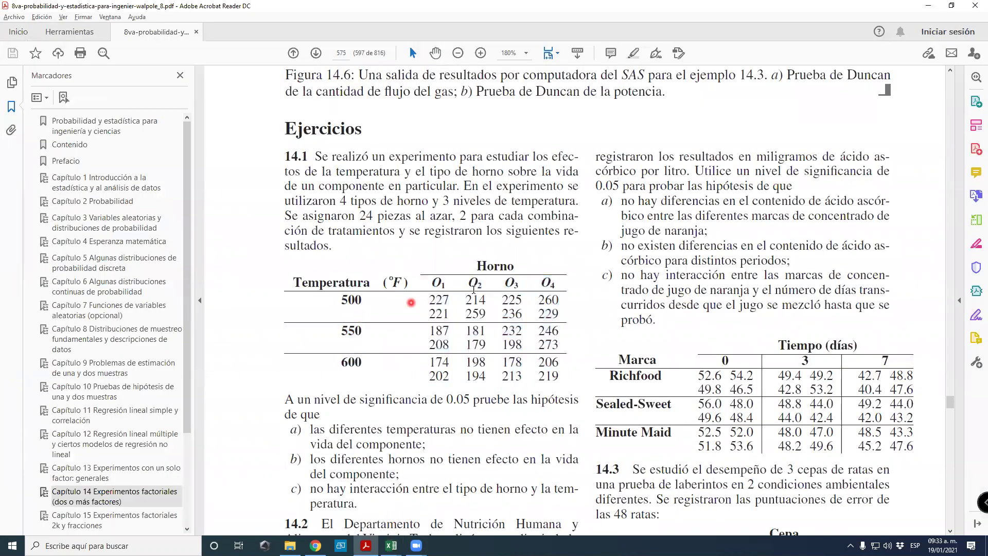
key("alt+Tab")
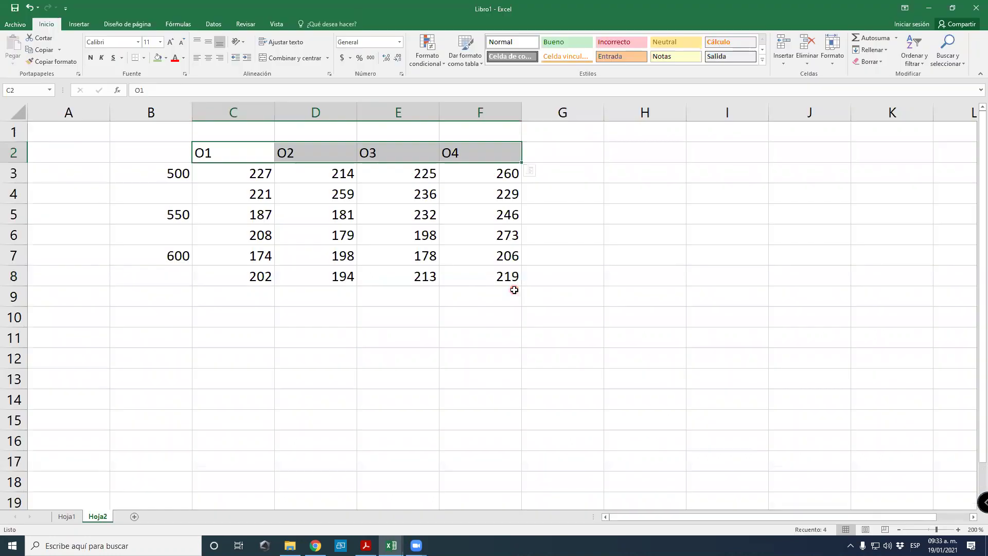
left_click(351, 232)
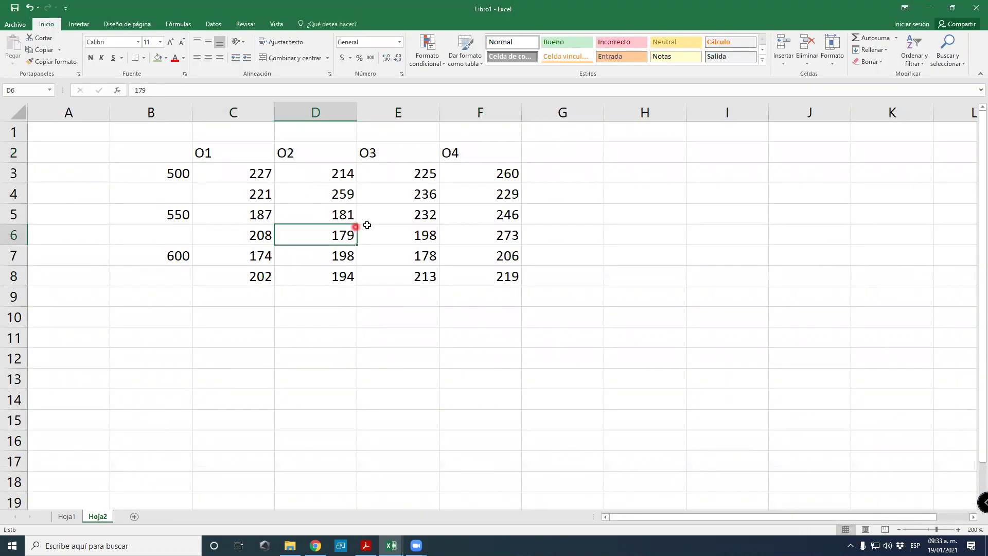
Start a two-factor ANOVA with several samples per group and set its input range to $B$2:$F$8.
left_click(213, 24)
left_click(905, 41)
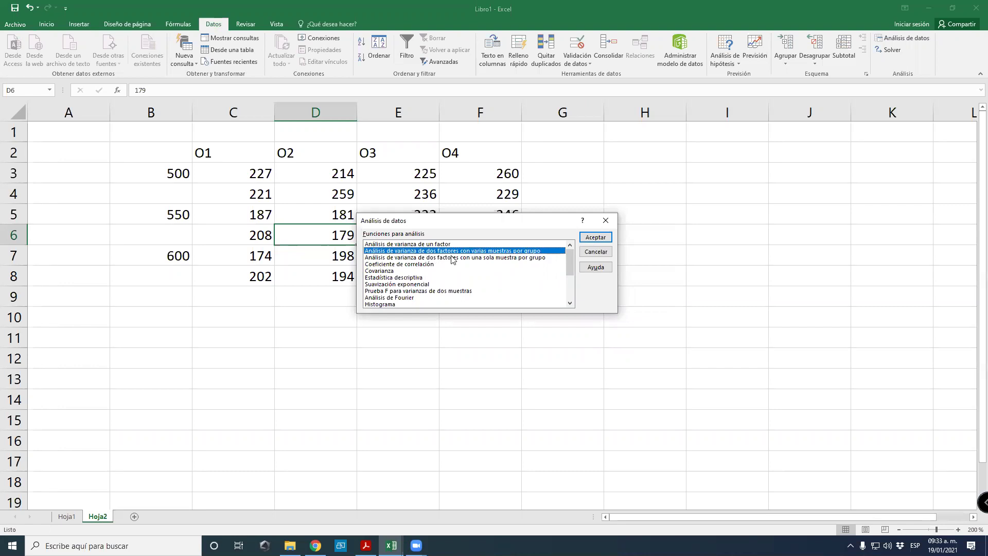
left_click(596, 238)
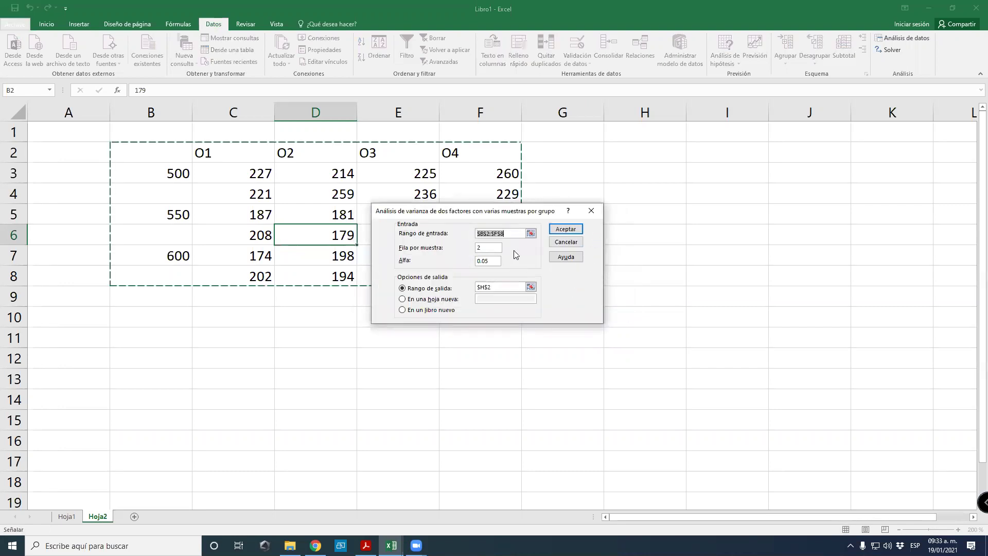
key("BackSpace")
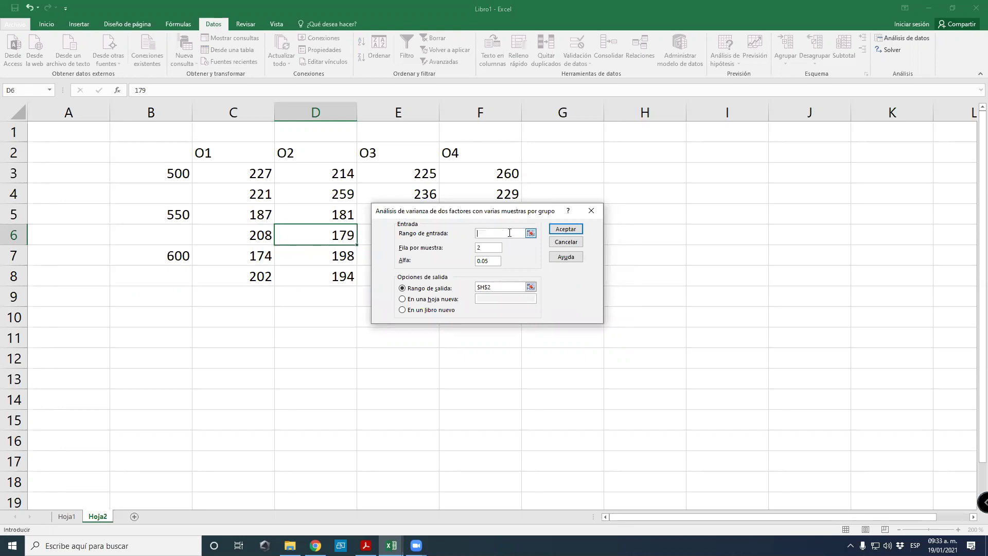
left_click(532, 235)
left_click_drag(154, 151, 501, 276)
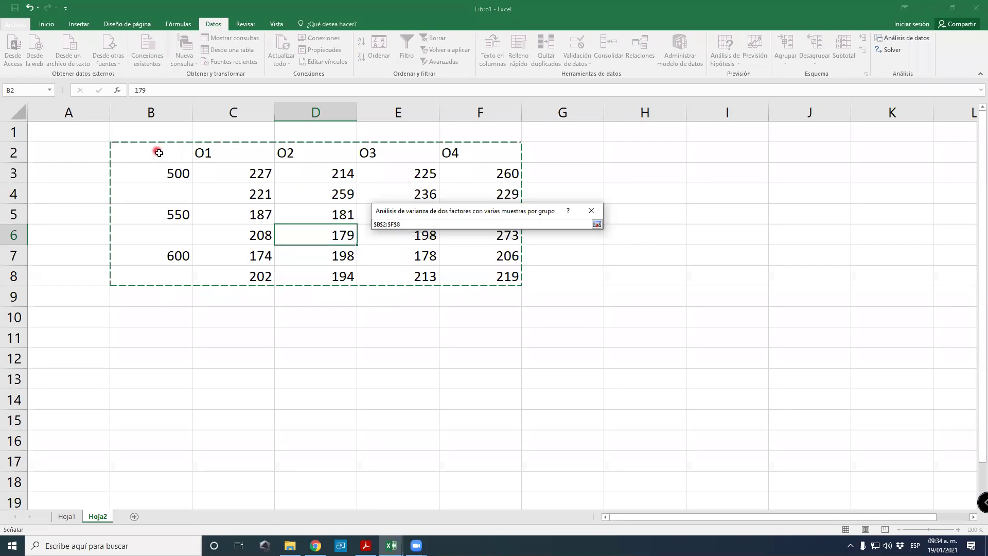
left_click(162, 155)
left_click(179, 148)
left_click(597, 224)
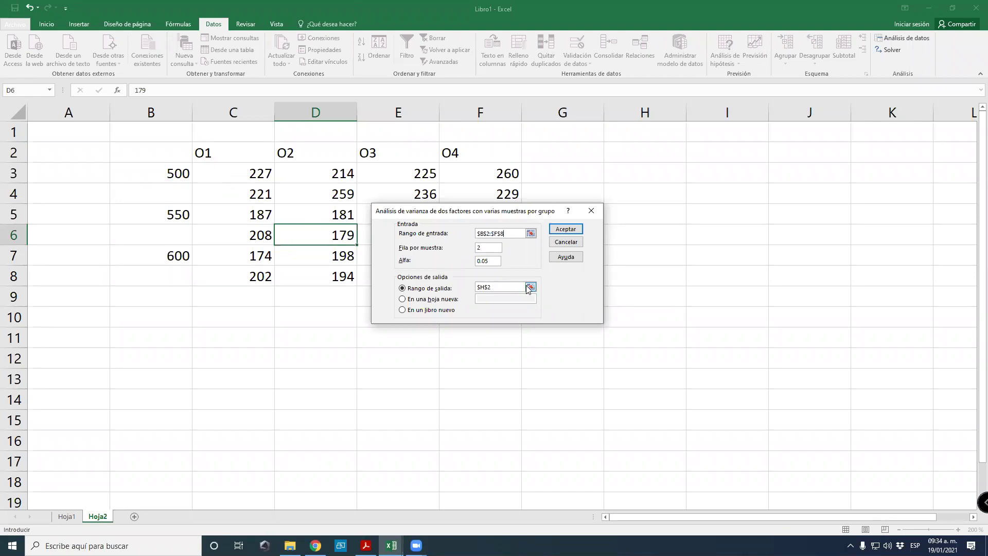
Set the ANOVA's output range to $H$2 and run it with 2 rows per sample and alpha 0.05.
left_click(507, 287)
left_click(531, 286)
left_click(645, 149)
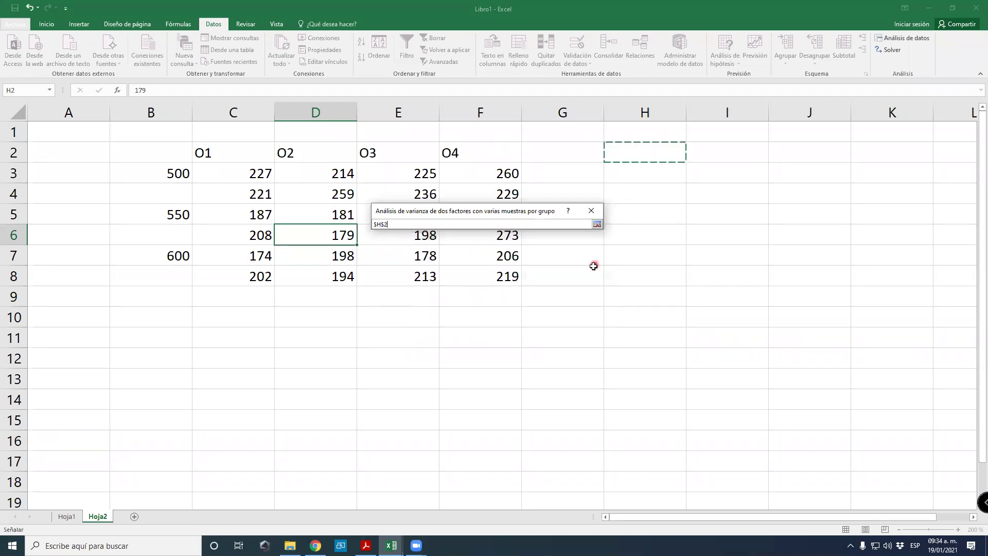
left_click(597, 225)
left_click(580, 233)
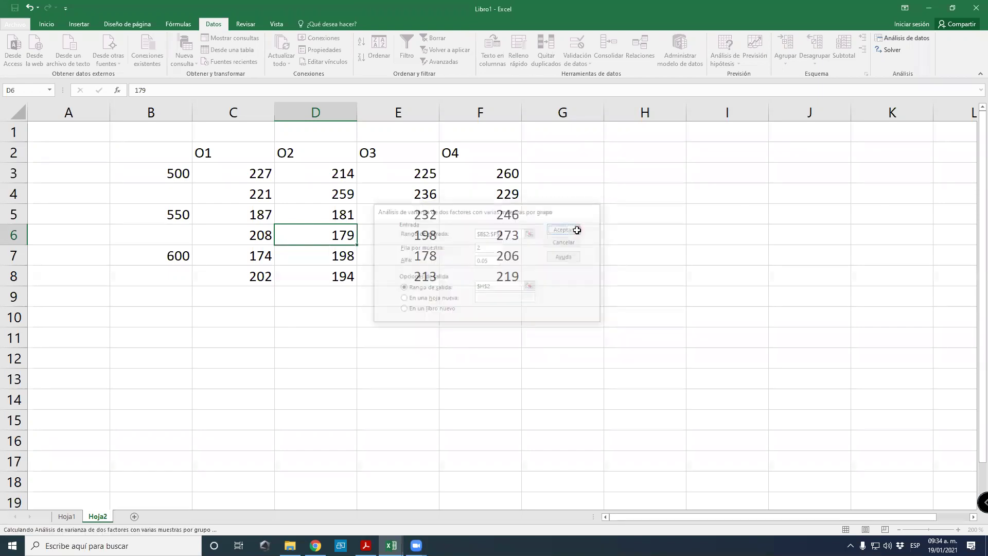
Autofit the widths of columns H to N that hold the ANOVA output.
left_click(653, 112)
left_click_drag(653, 112, 838, 126)
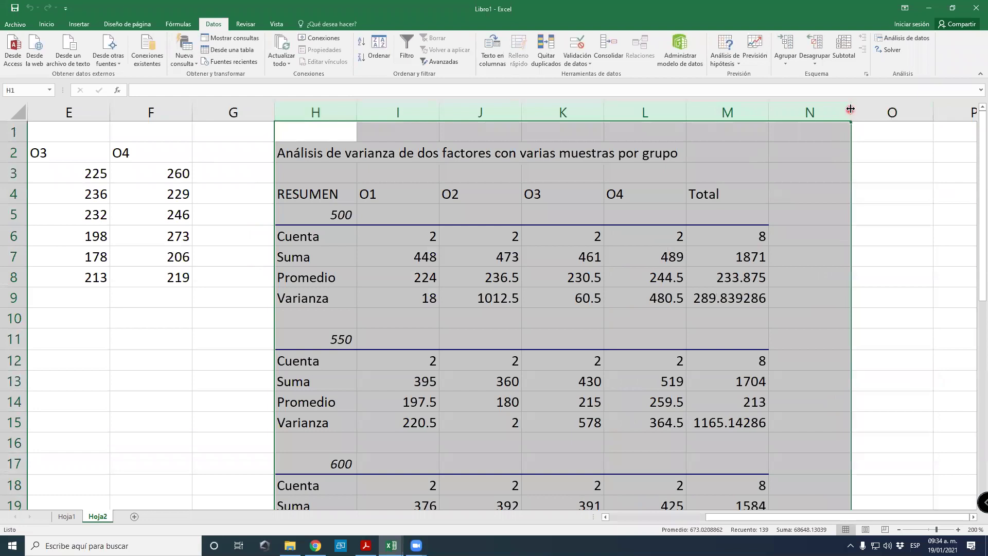
double_click(851, 113)
Examine the full ANÁLISIS DE VARIANZA table, from the sources of variation to the critical F values, at 110% zoom.
scroll(709, 327, "down", 3)
scroll(710, 326, "down", 6)
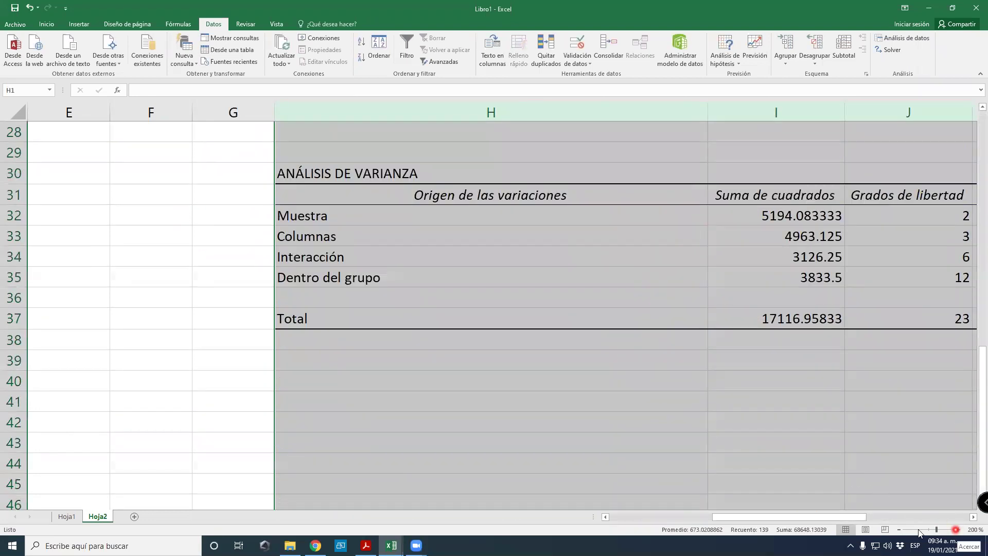
left_click(900, 530)
left_click(901, 530)
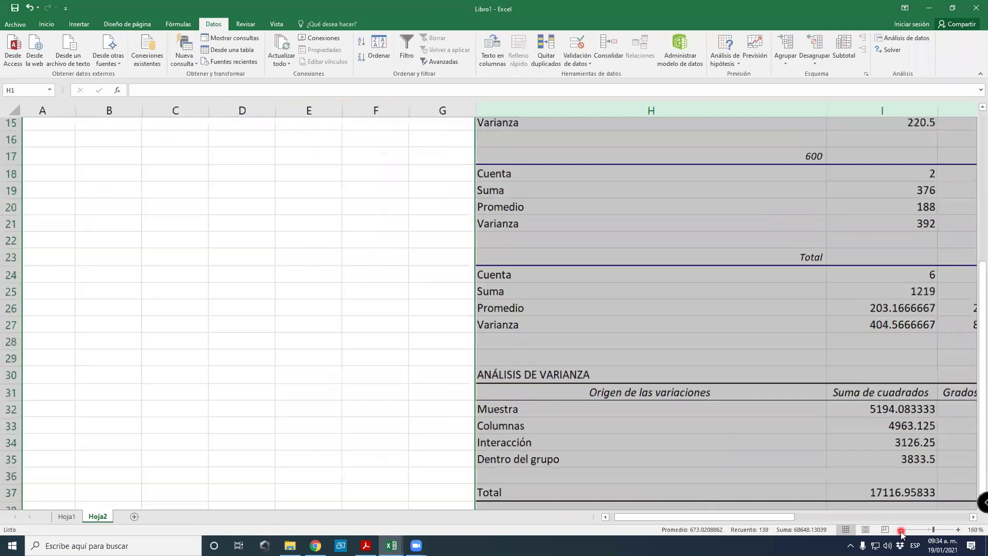
left_click(900, 530)
left_click(901, 530)
left_click(641, 461)
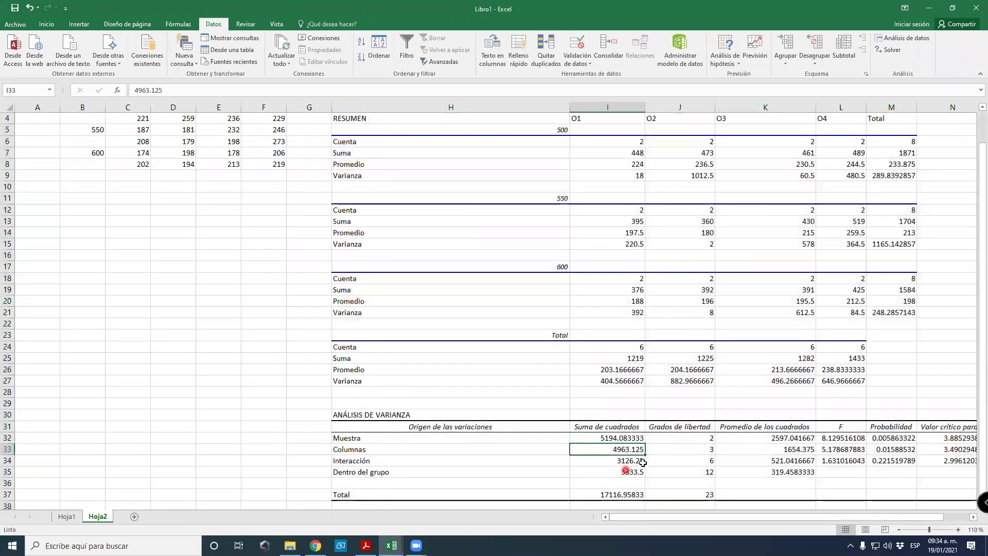
key("Down")
key("Down")
key("Down")
key("Down")
key("Down")
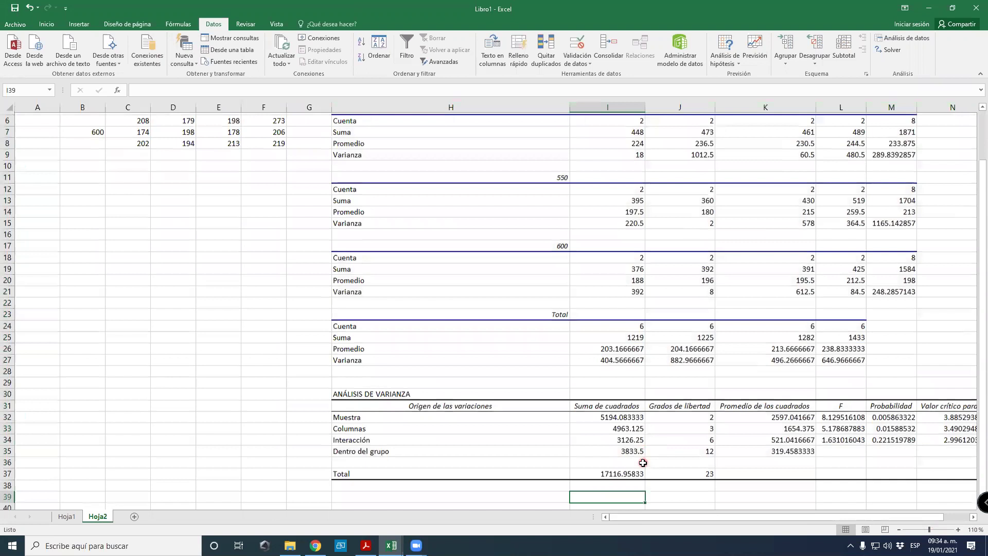
key("Right")
key("Right")
key("Right")
key("Right")
key("Right")
key("Right")
key("Right")
key("Right")
key("Right")
key("Right")
key("Right")
key("Right")
key("Left")
key("Left")
key("Left")
key("Left")
key("Left")
key("Left")
key("Left")
key("Left")
key("Left")
key("Left")
key("Left")
key("Left")
key("Left")
key("Left")
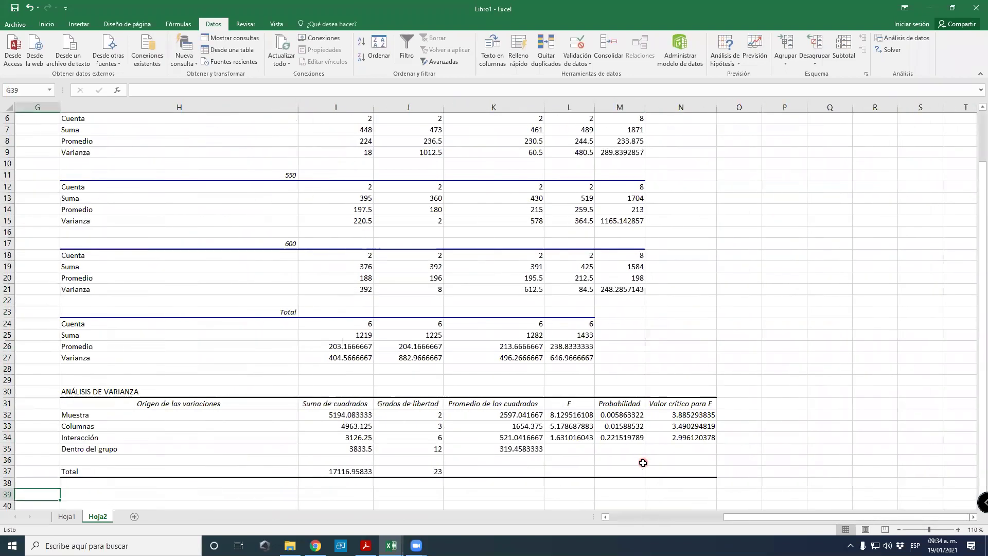
Fill the F values of Muestra (L32) and Columnas (L33) in the ANOVA table with green.
left_click(586, 416)
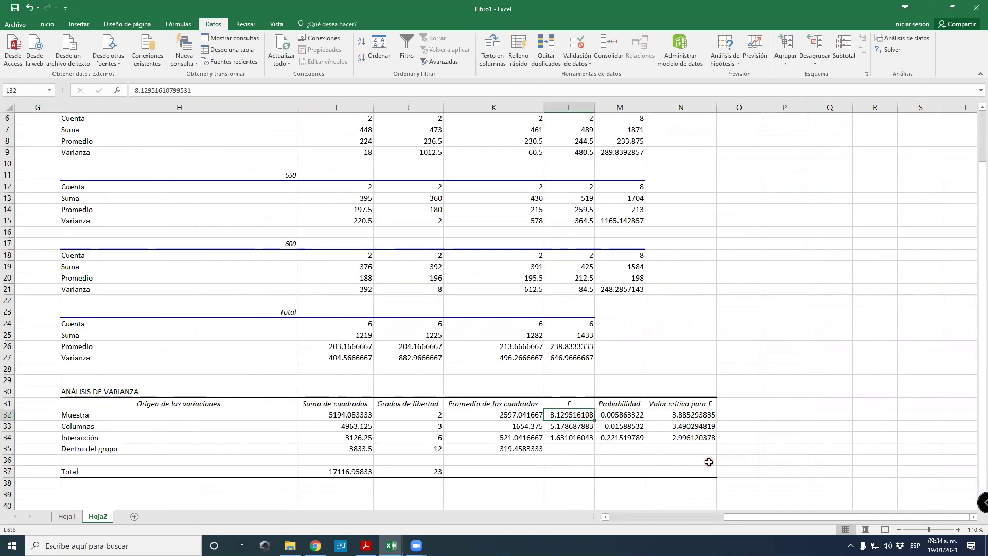
left_click(48, 25)
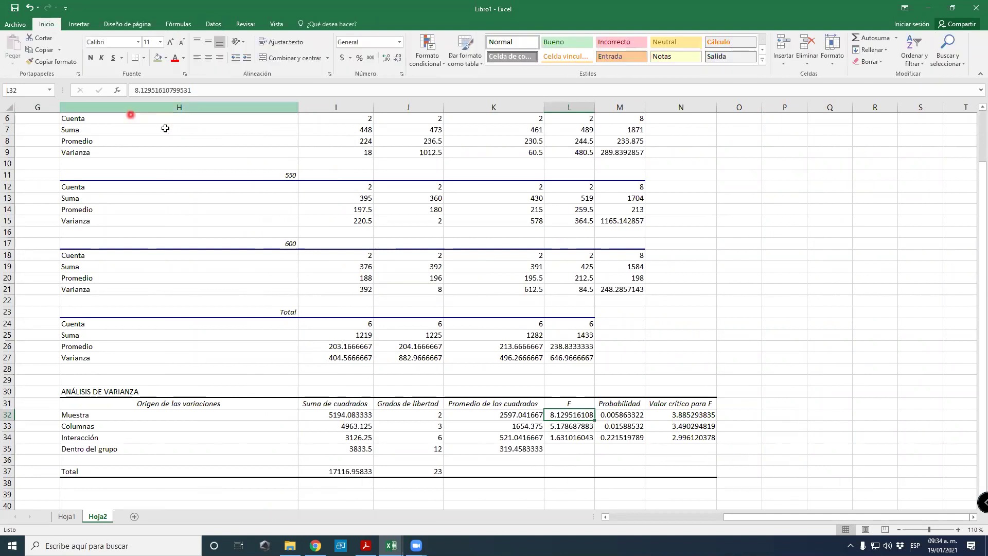
left_click(155, 57)
left_click(689, 418)
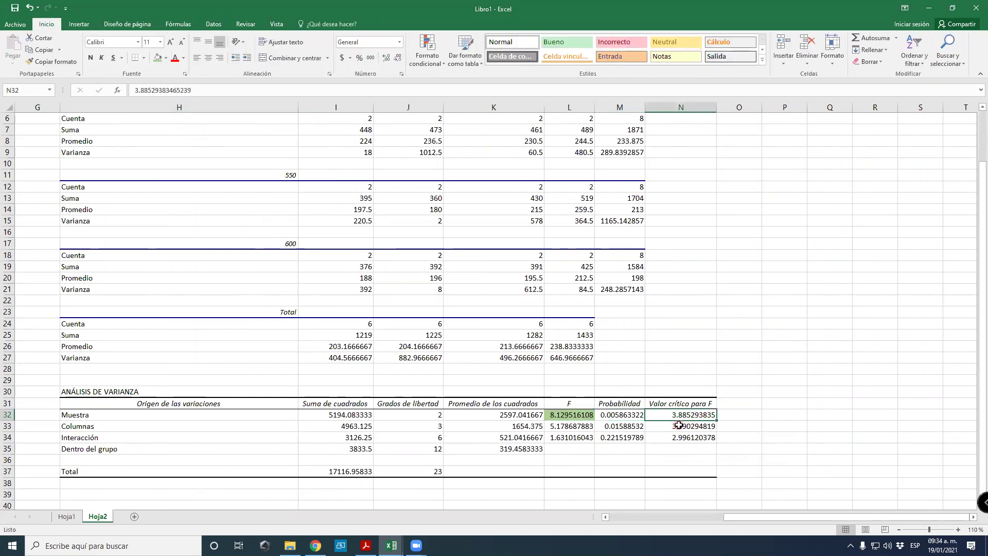
left_click(588, 427)
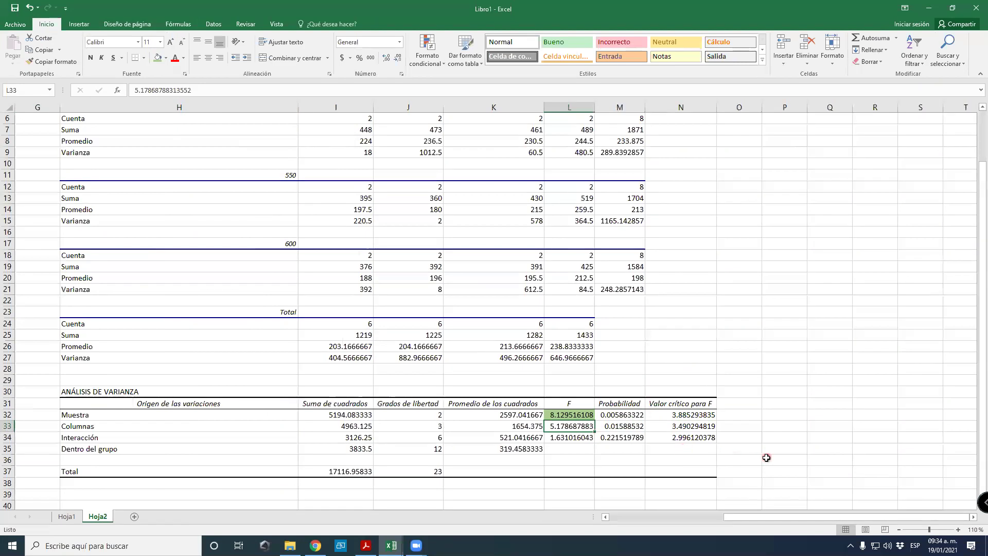
left_click(157, 58)
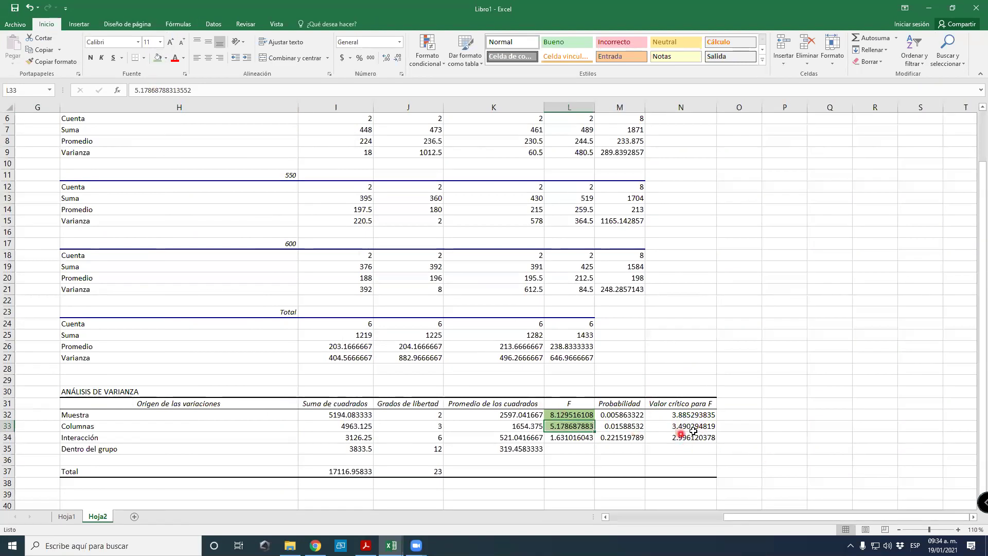
Fill the critical F value of Interacción (N34) in the ANOVA table with green.
left_click(669, 438)
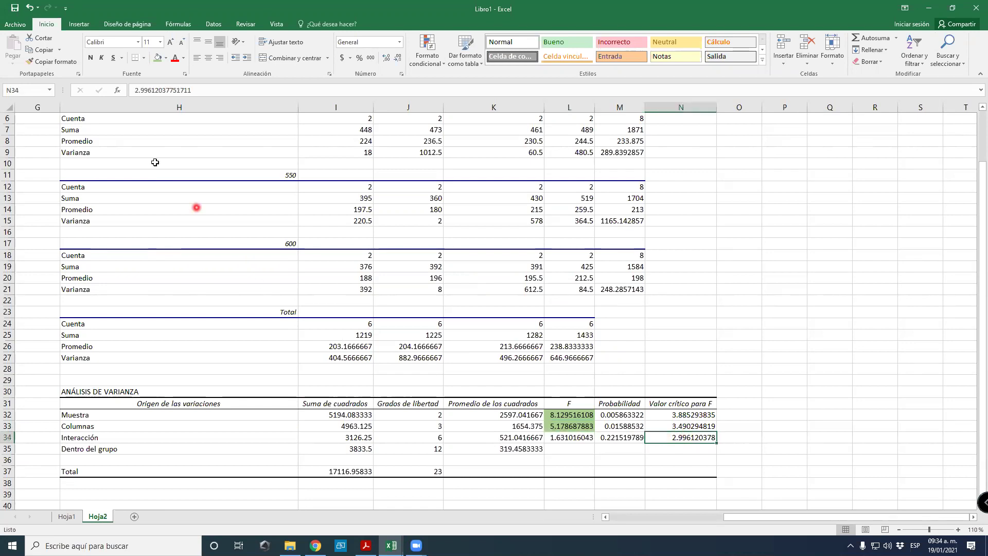
left_click(158, 57)
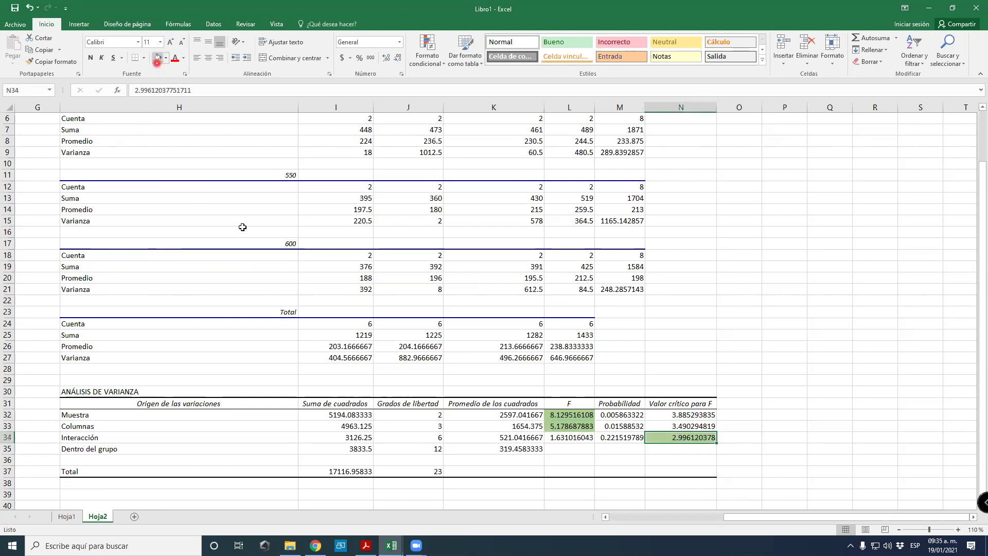
left_click(634, 457)
Compare the F values, probabilities and critical F values in the ANOVA table, and review the data and group summaries.
left_click(787, 518)
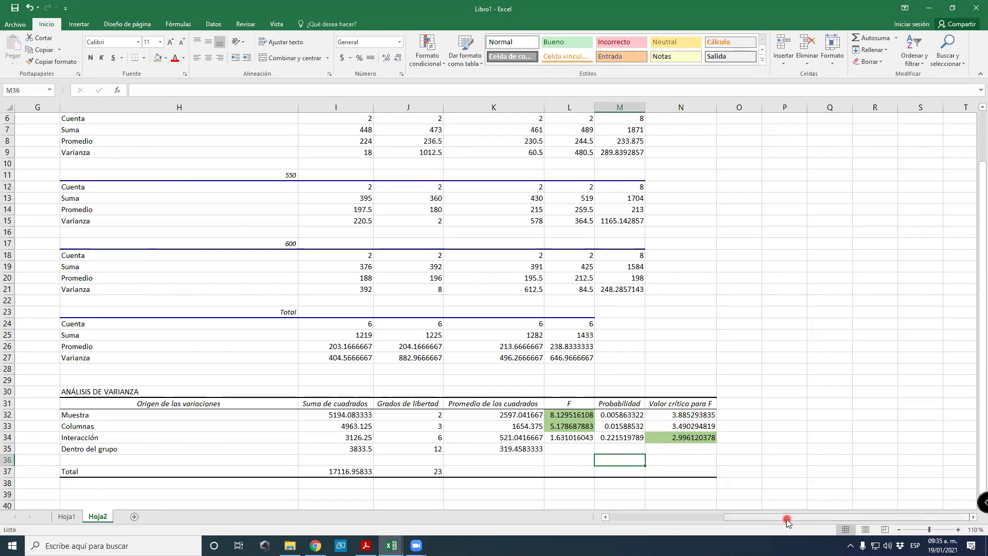
mouse_move(788, 522)
left_mouse_down()
mouse_move(680, 522)
mouse_move(803, 520)
left_mouse_up()
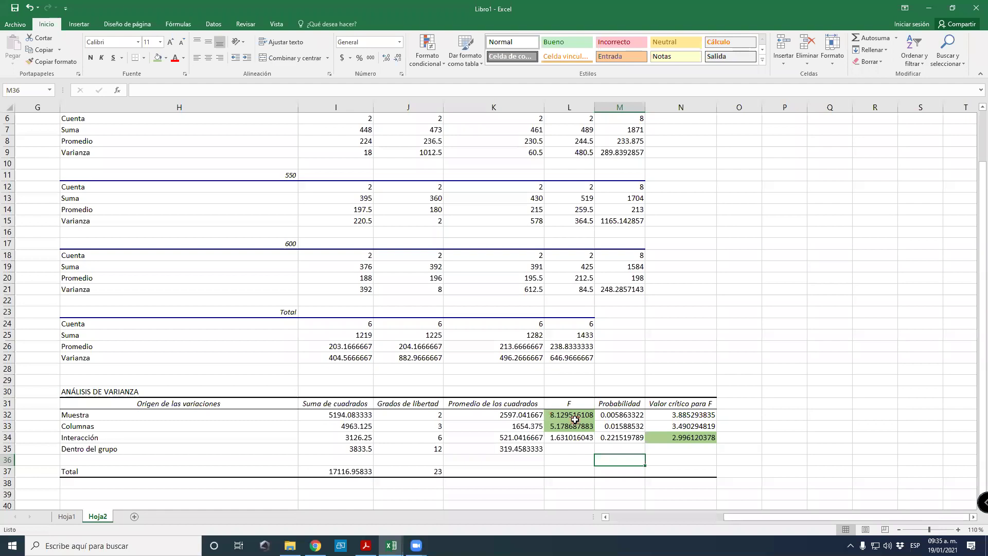
left_click(556, 426)
left_click(758, 520)
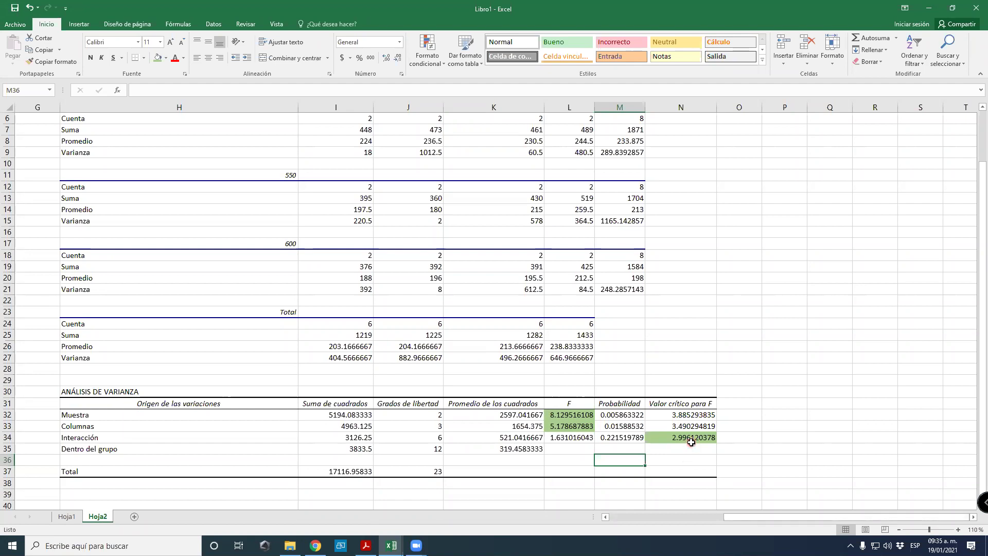
left_click(566, 439)
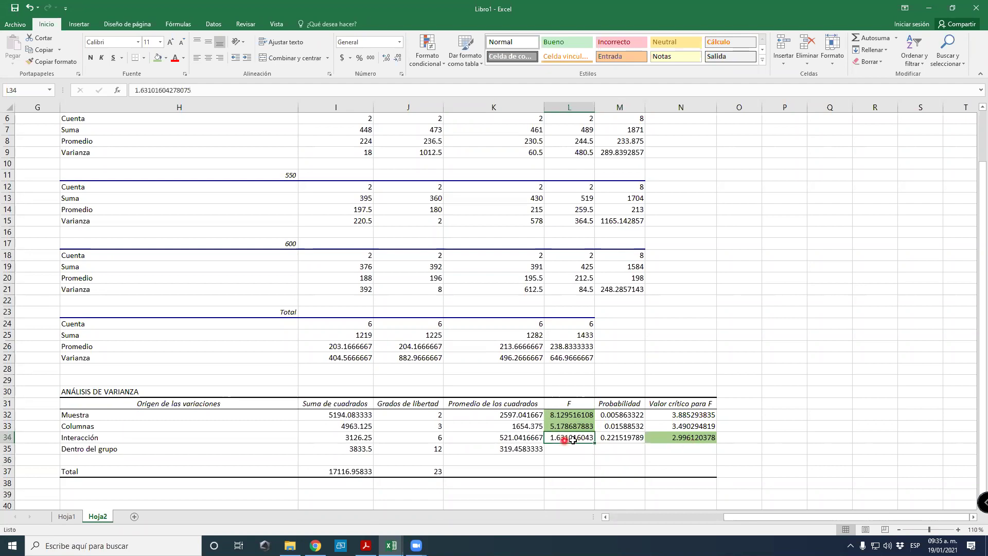
left_click(615, 438)
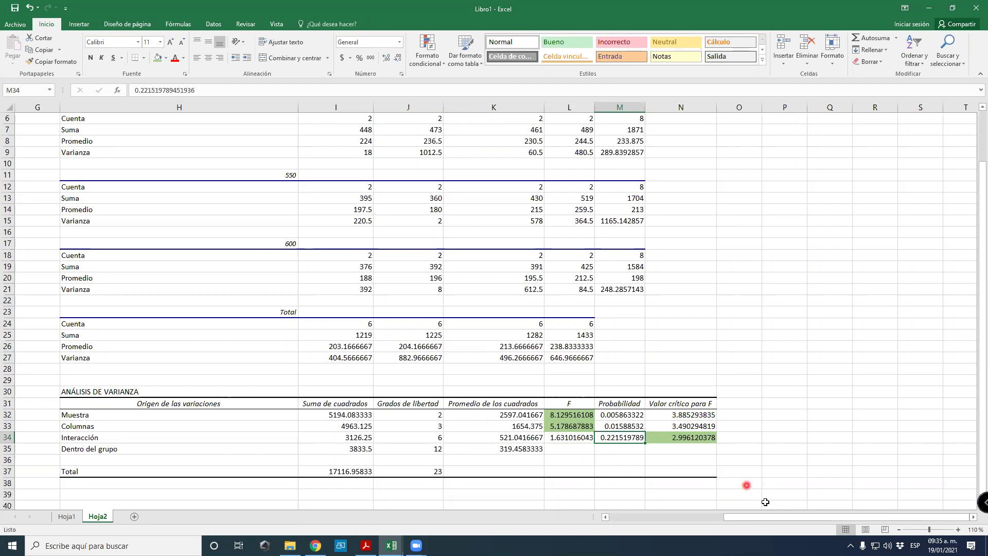
left_click(777, 519)
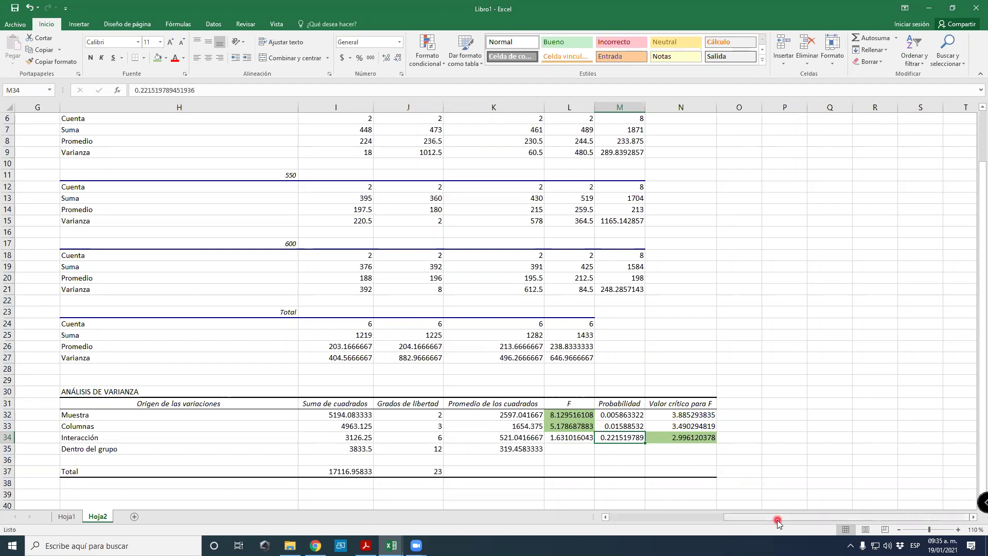
left_click_drag(778, 521, 638, 529)
scroll(174, 269, "up", 2)
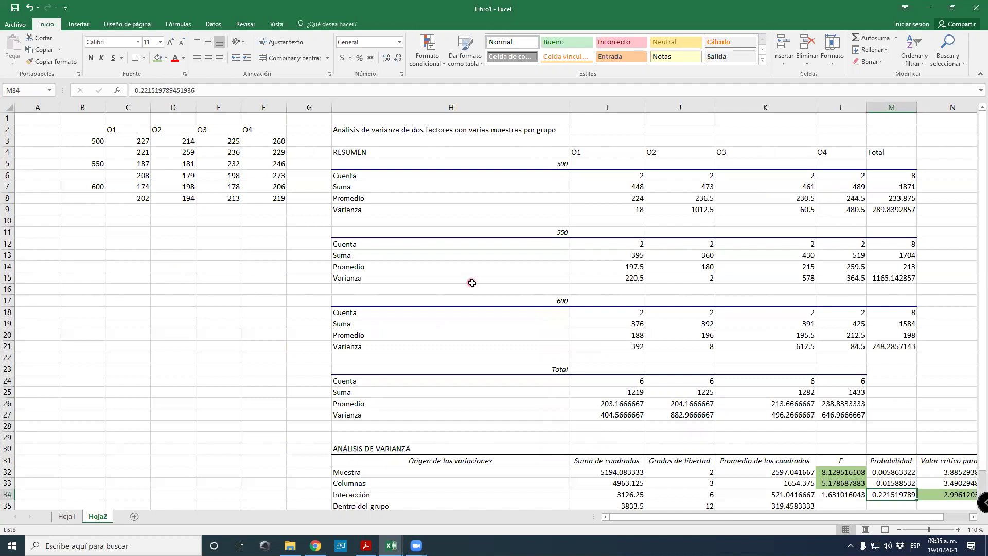
scroll(472, 281, "down", 2)
scroll(472, 281, "up", 2)
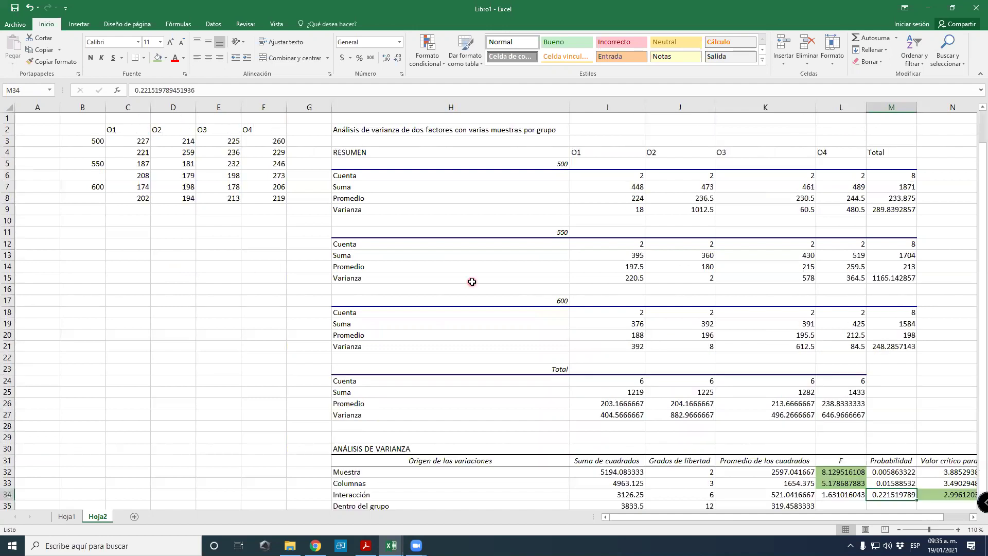